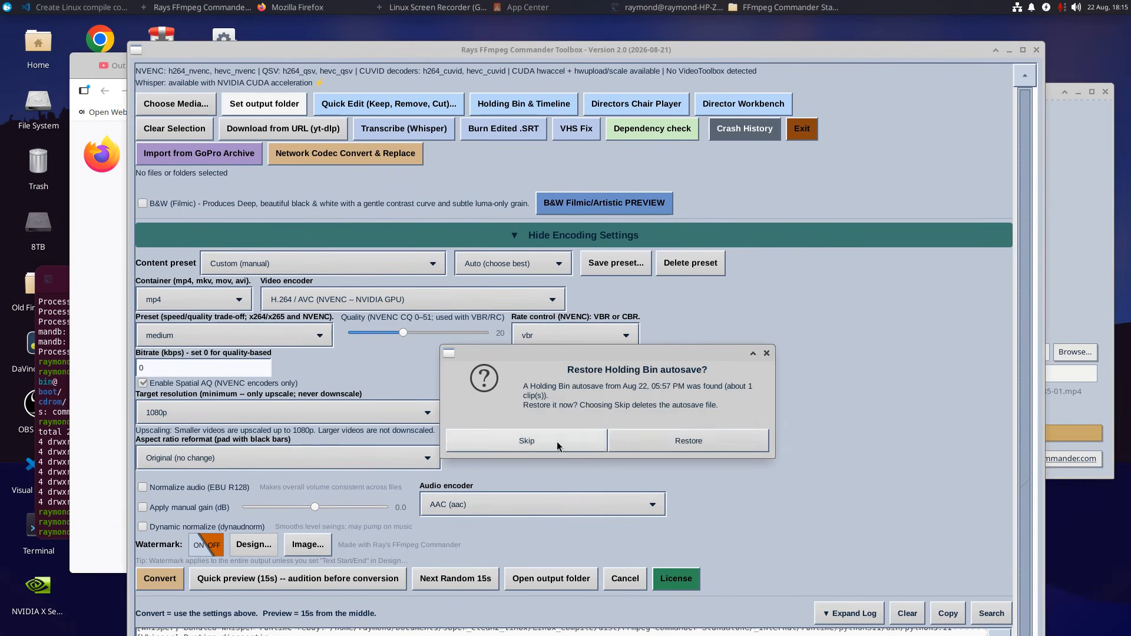
Restore the Holding Bin autosave and close the assembly window.
left_click(674, 443)
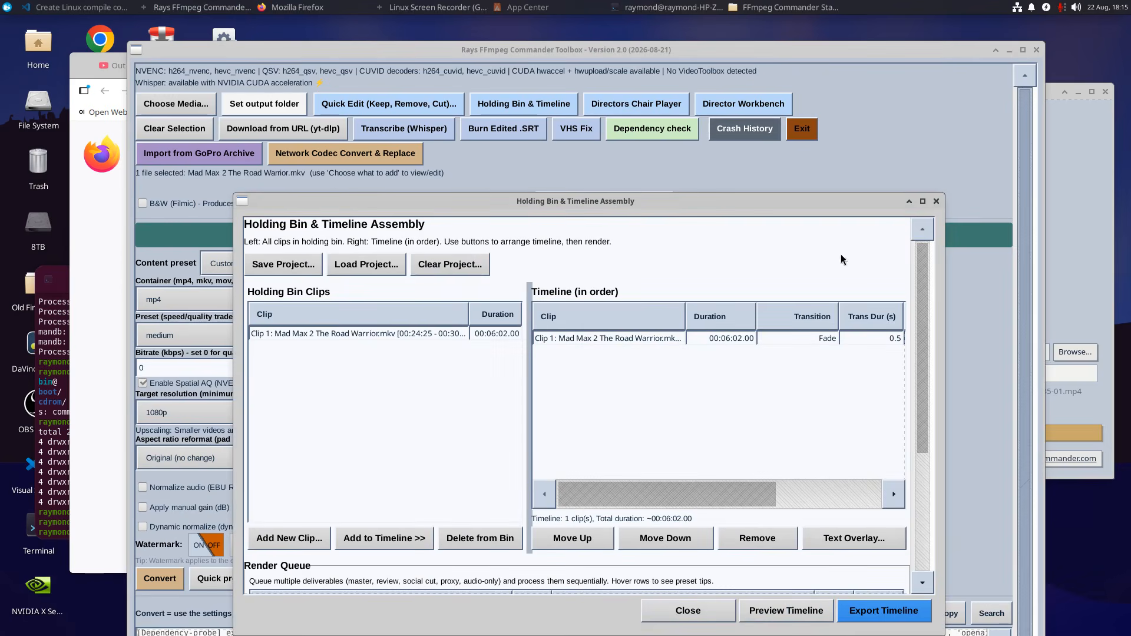
left_click(937, 201)
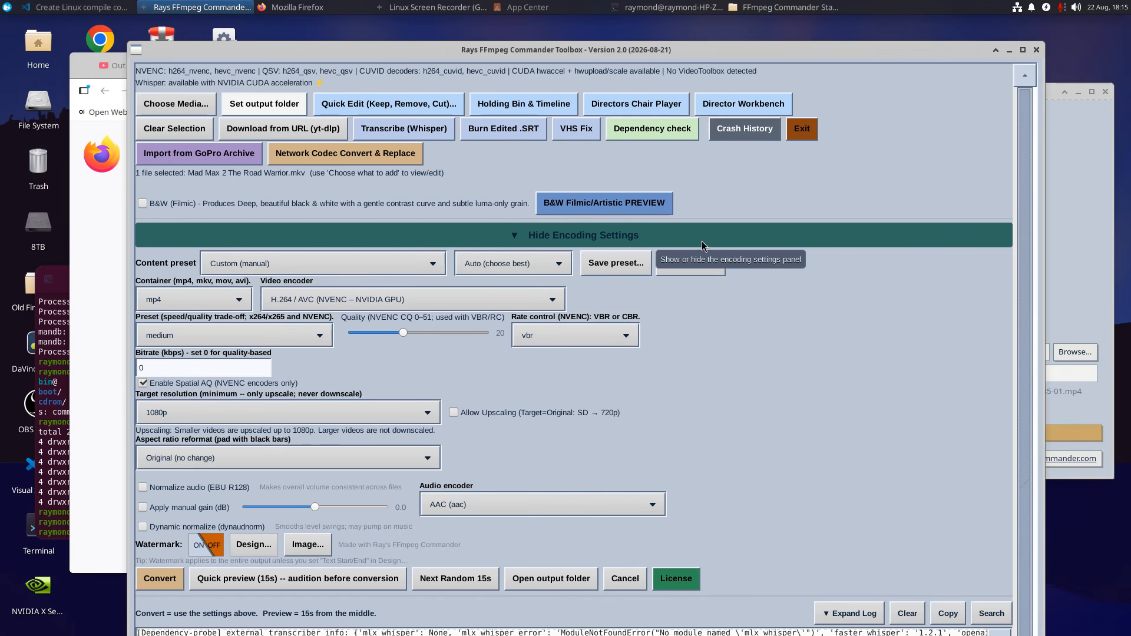
Hide the encoding settings and make the main window taller so more of the log shows.
left_click(676, 241)
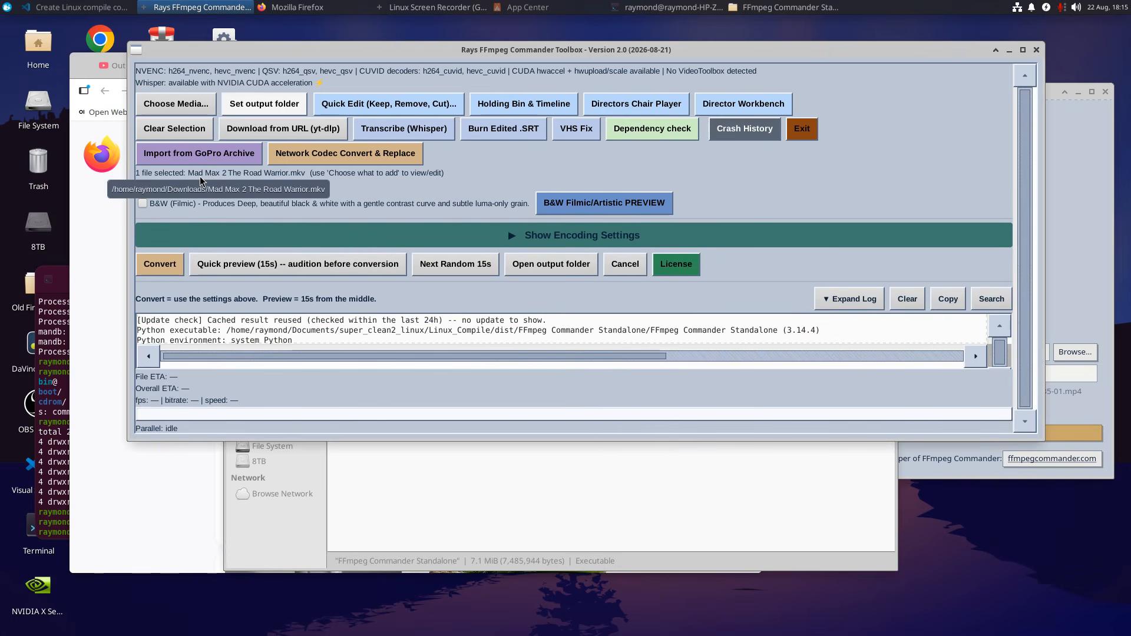
left_click_drag(580, 440, 571, 521)
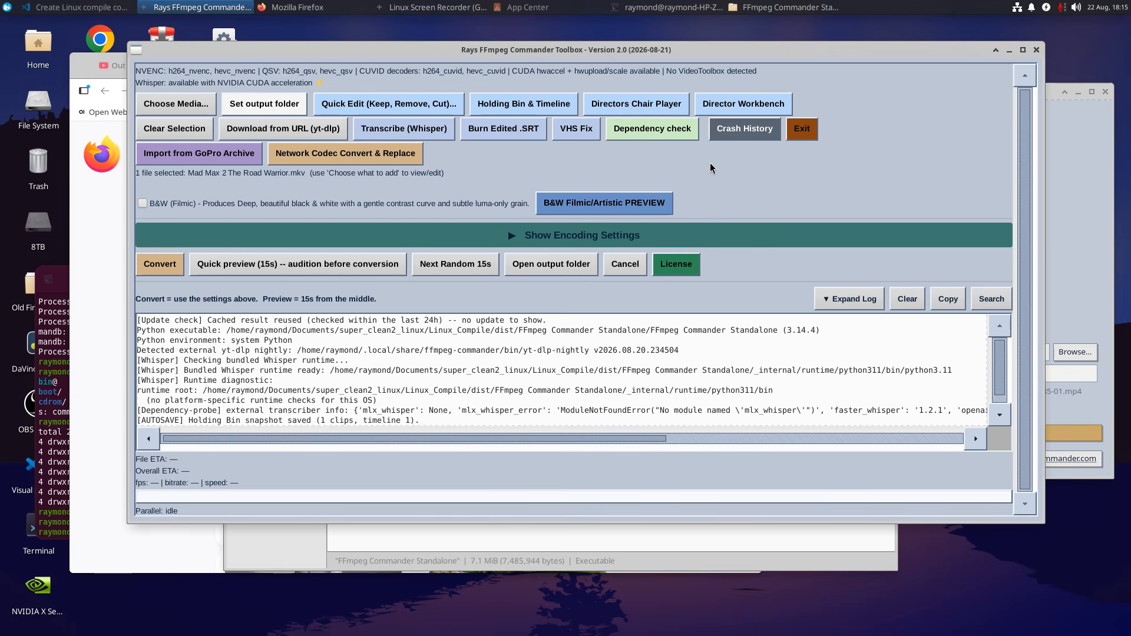
Review the source options offered for choosing media, without adding anything.
left_click(177, 104)
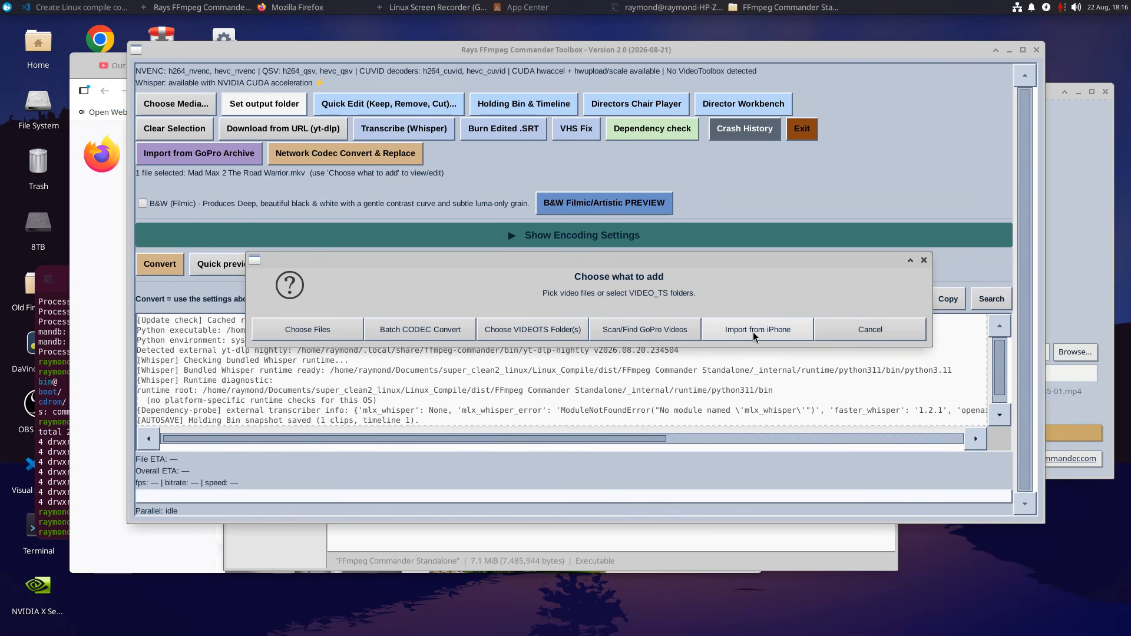
left_click(877, 329)
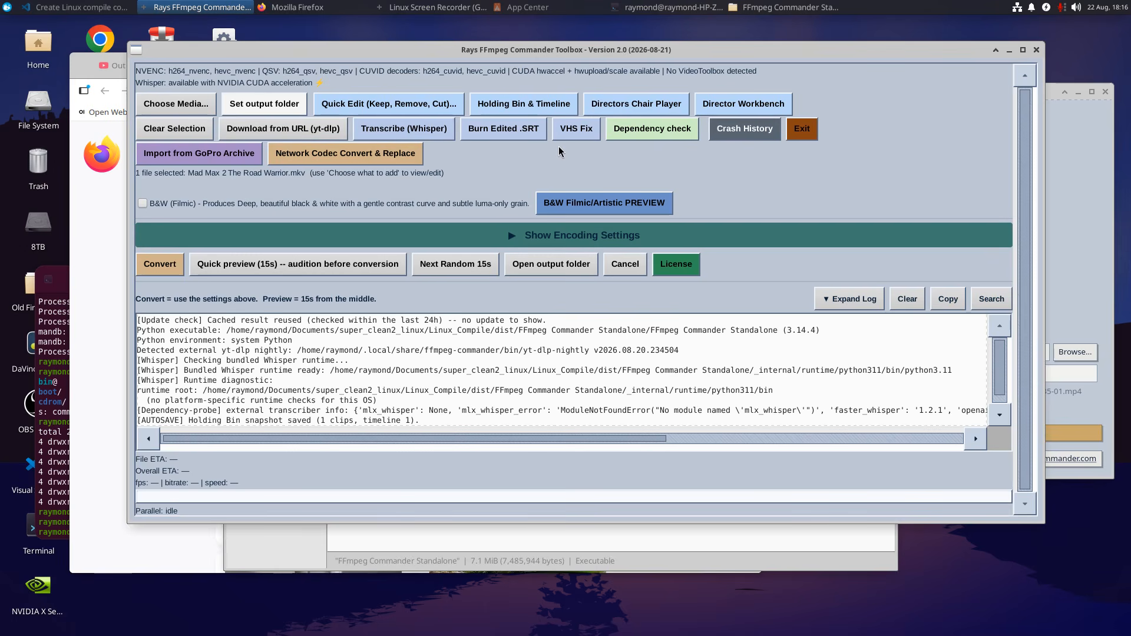
Look over the Directors Chair Player and scrub the movie to about 00:25:14 and 00:29:54, then close the player.
left_click(636, 104)
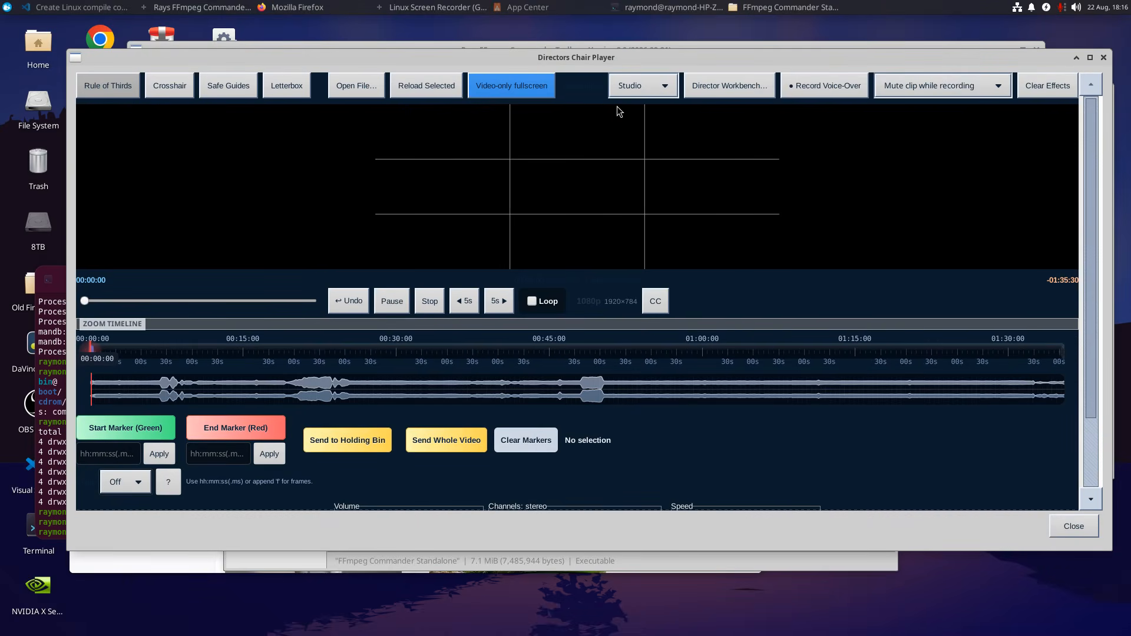
scroll(1031, 466, "down", 3)
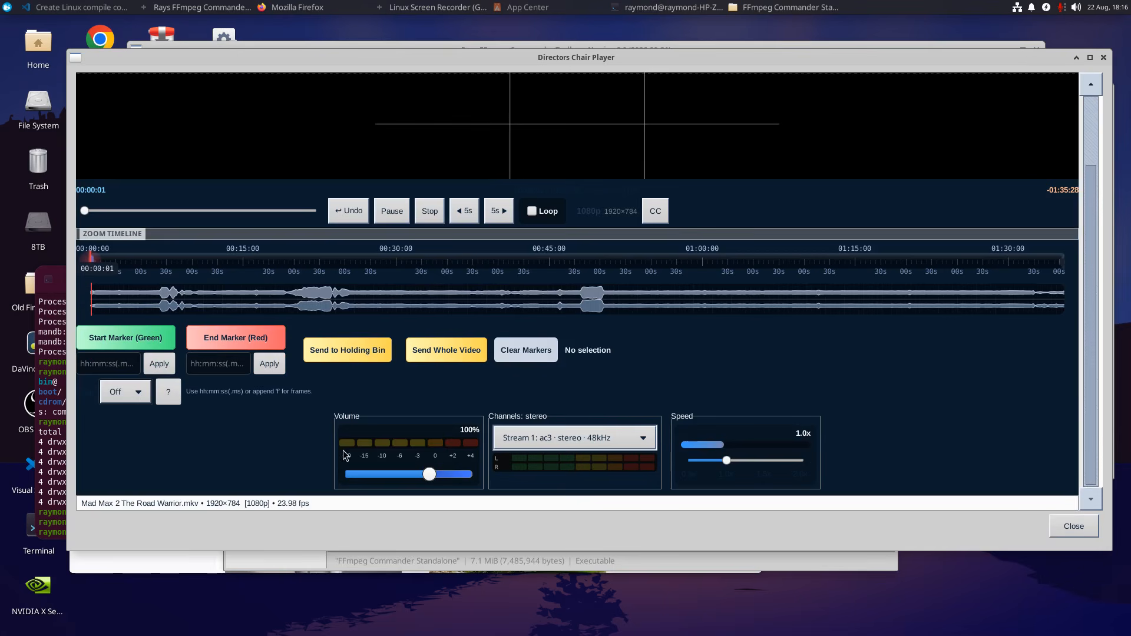
scroll(505, 249, "up", 3)
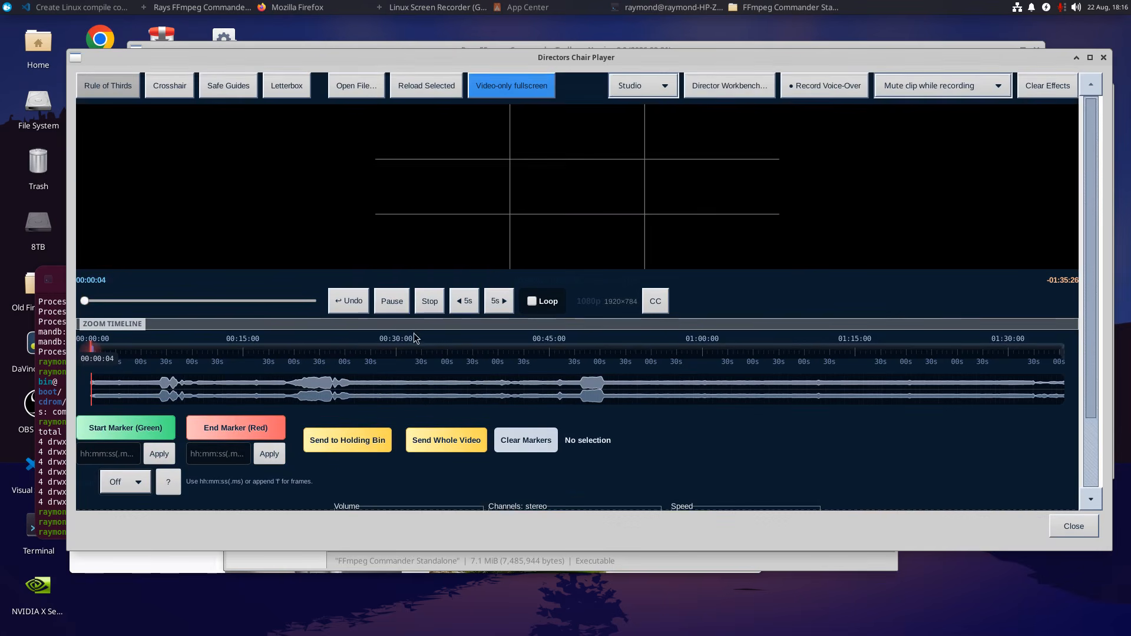
left_click(348, 348)
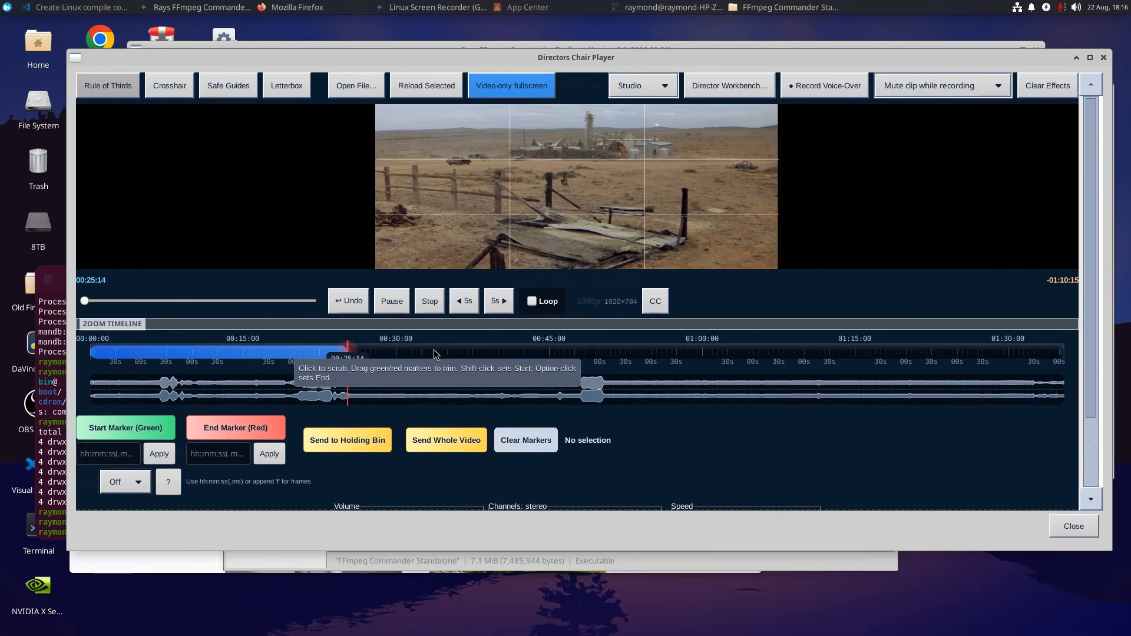
left_click(395, 353)
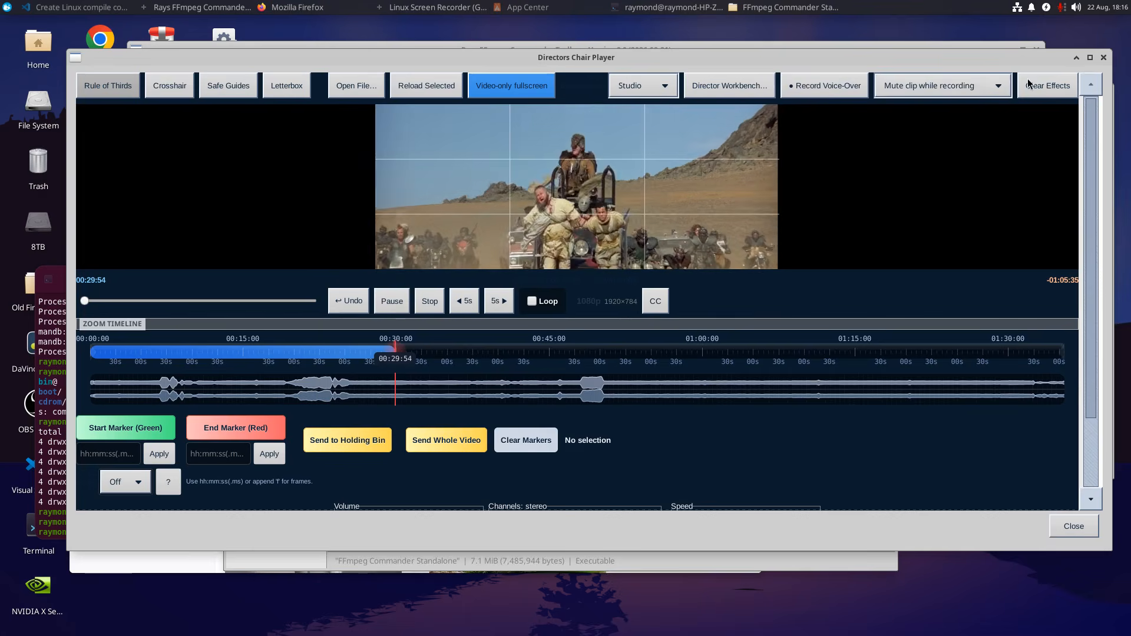
left_click(1104, 58)
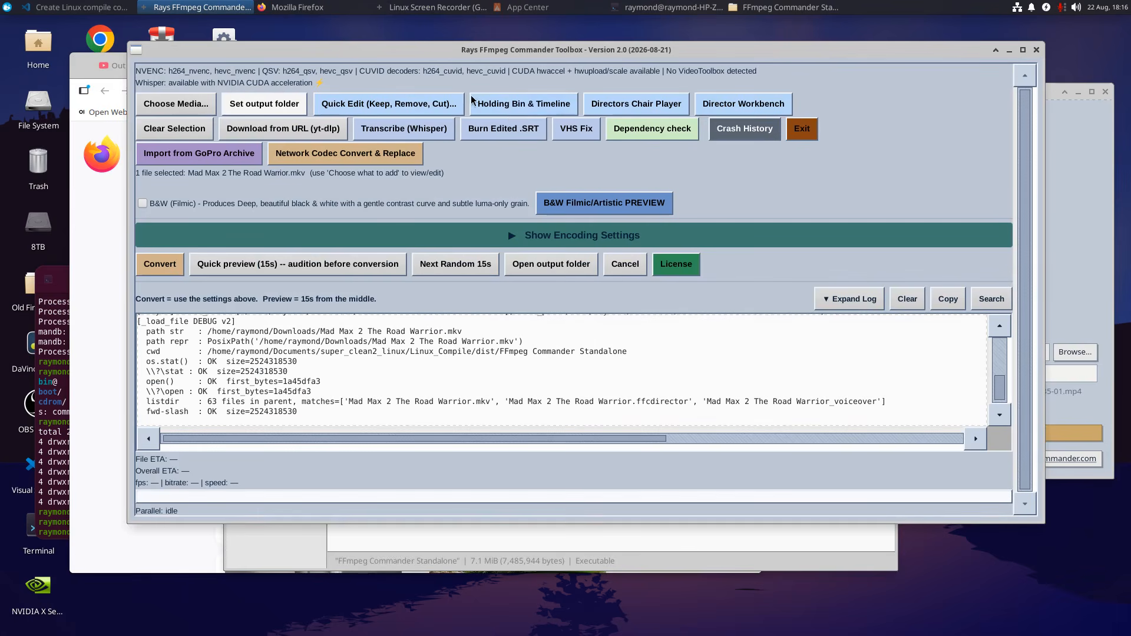
Examine the Holding Bin & Timeline window: the sources for a new clip, the timeline's effect columns and the render queue.
left_click(521, 109)
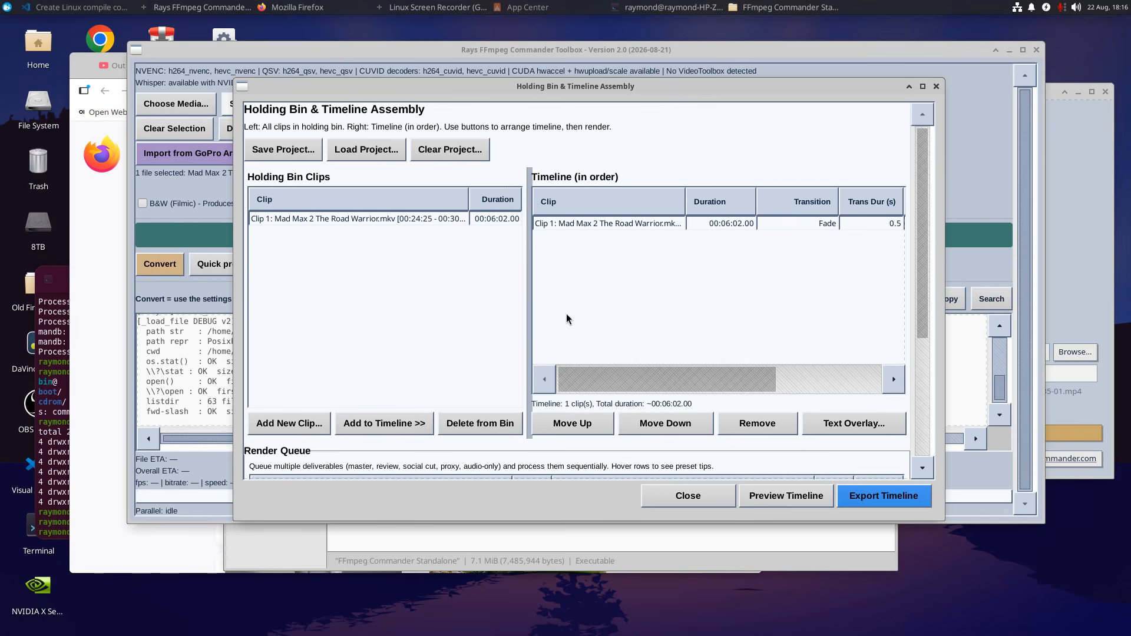
left_click(289, 424)
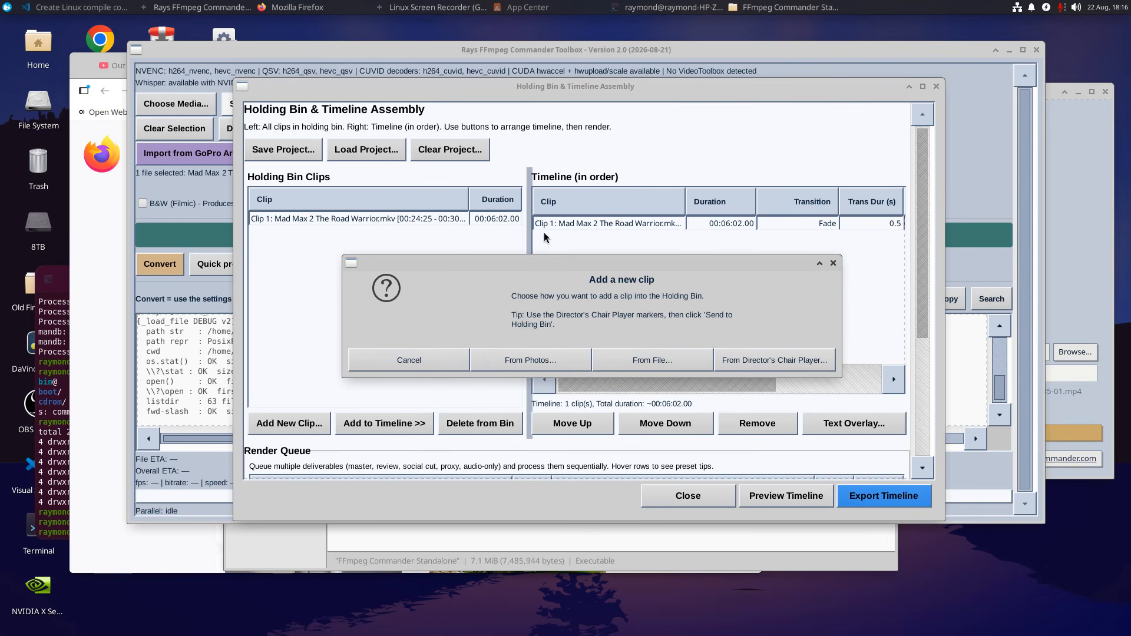
left_click(834, 264)
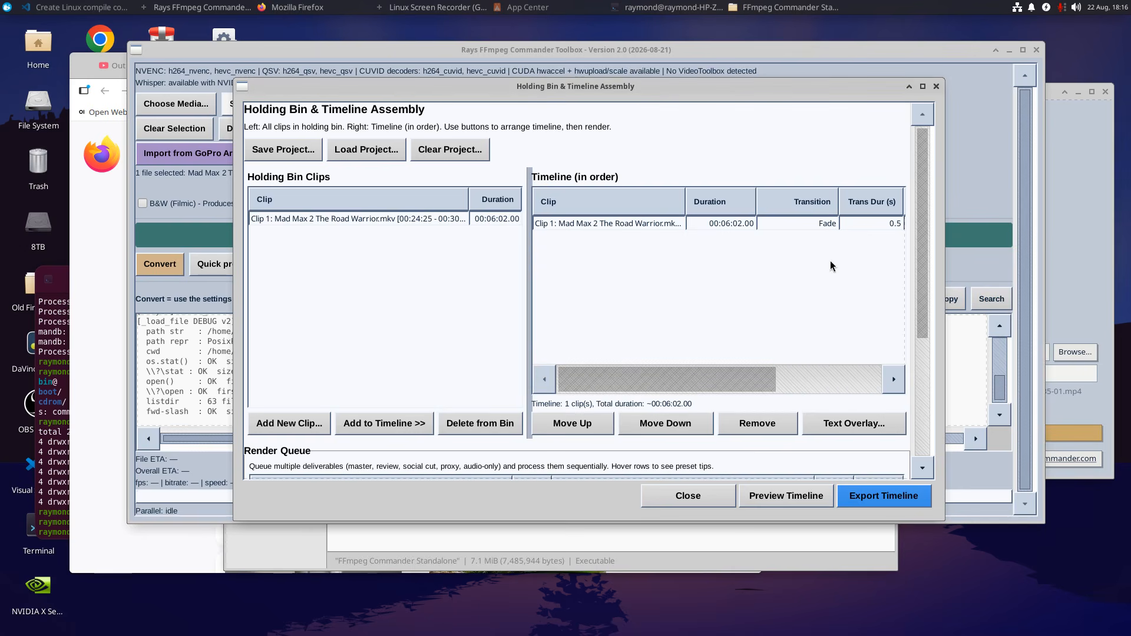
left_click(850, 377)
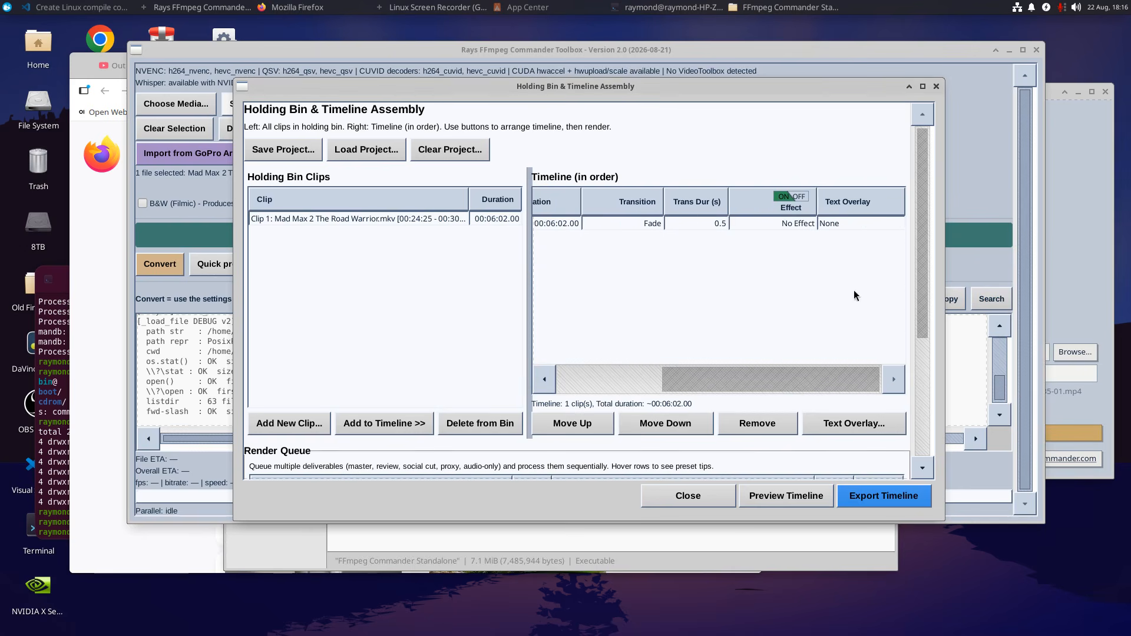
left_click(923, 428)
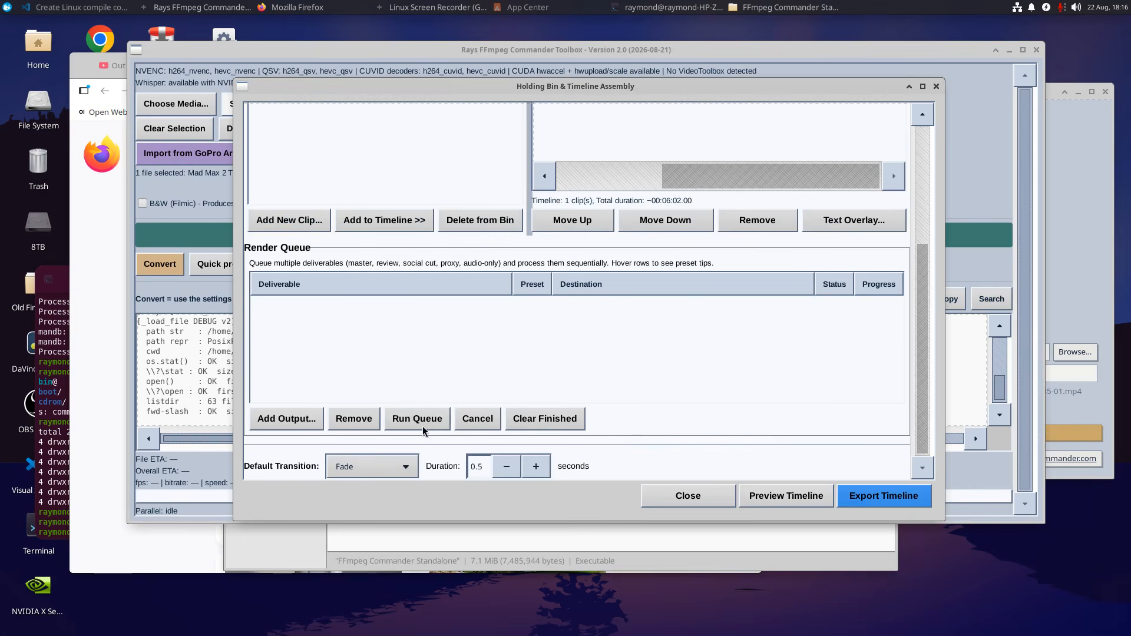
left_click(937, 86)
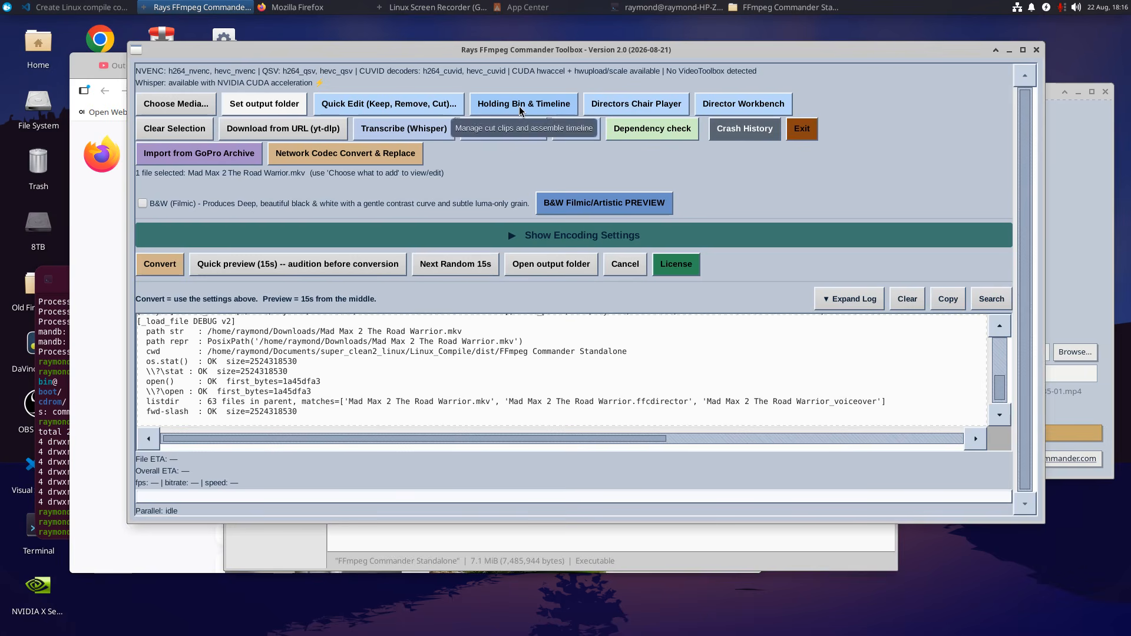
Open the movie in the Directors Chair Player with the playback volume at 0%.
left_click(624, 107)
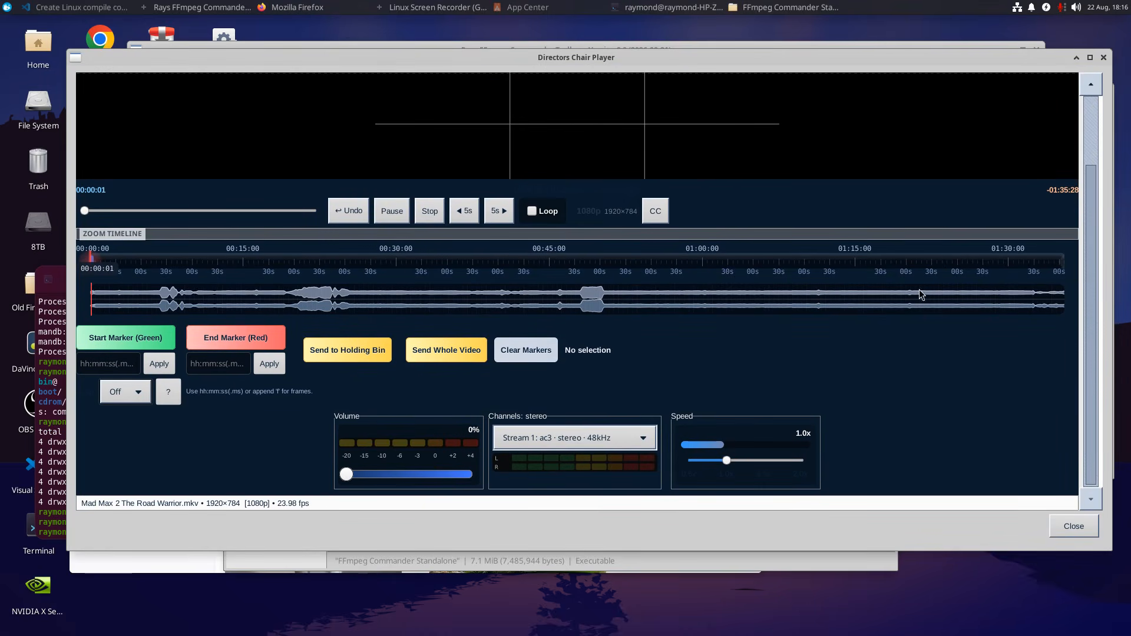
scroll(1091, 354, "up", 2)
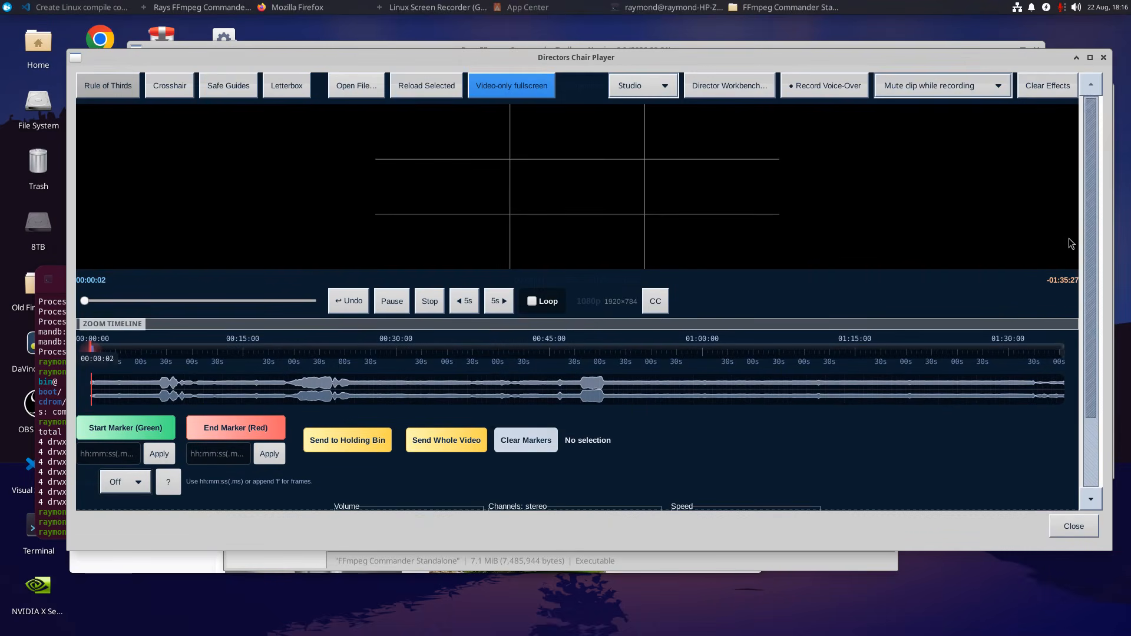
left_click(597, 352)
left_click(136, 430)
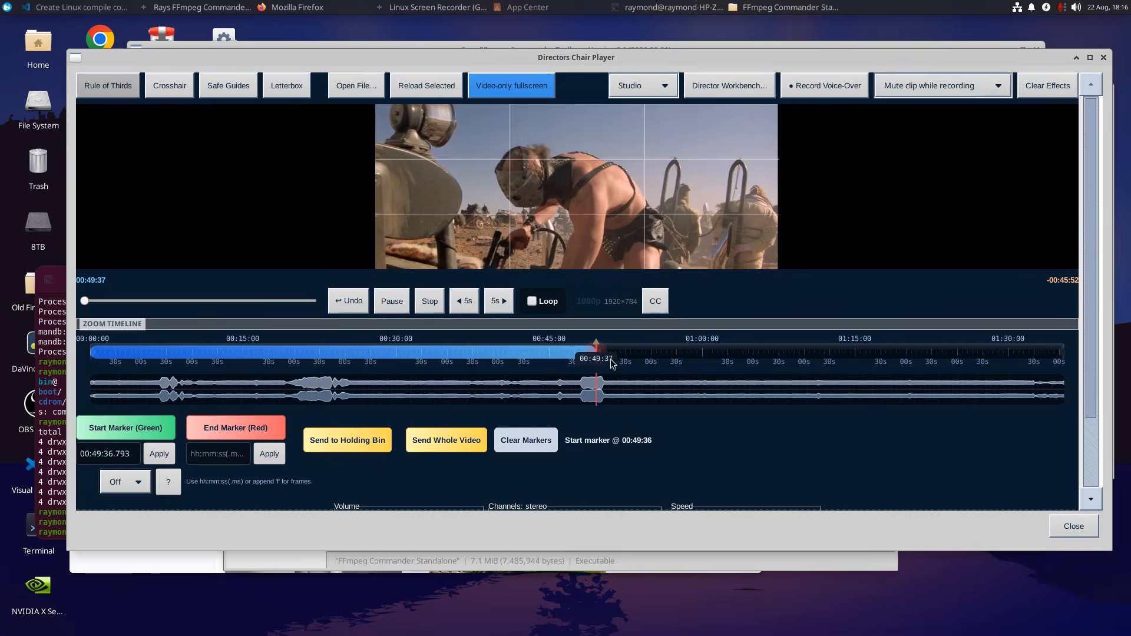
left_click(644, 353)
left_click(150, 429)
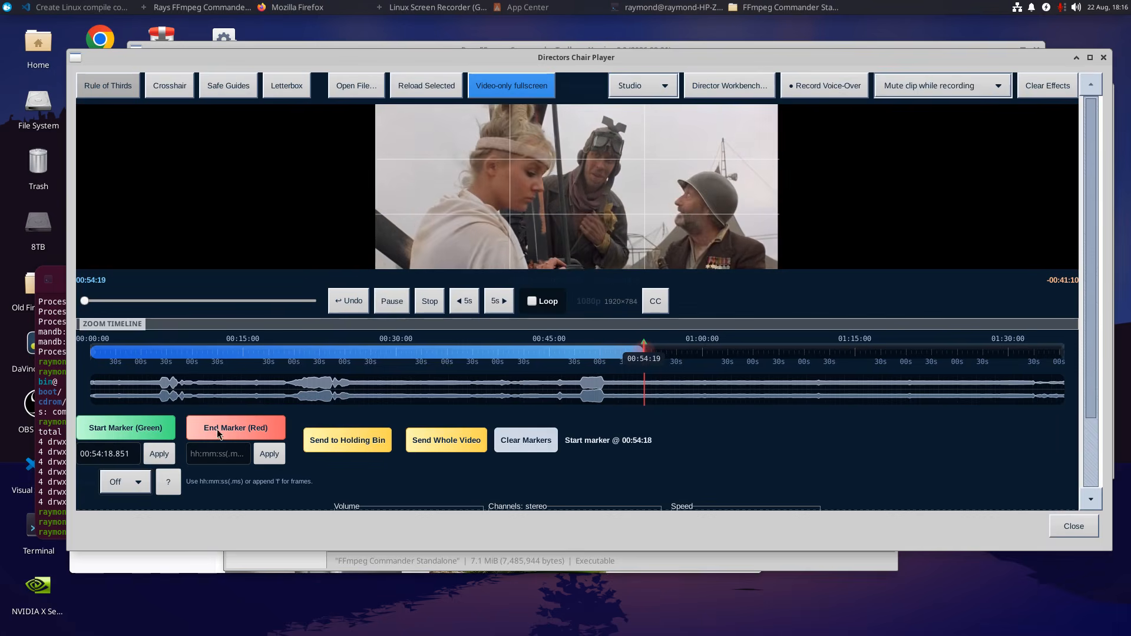
Mark a selection on the movie's timeline with the start marker at 00:49:45.916 and the end marker at 00:55:44.034.
left_click(597, 351)
left_click(145, 431)
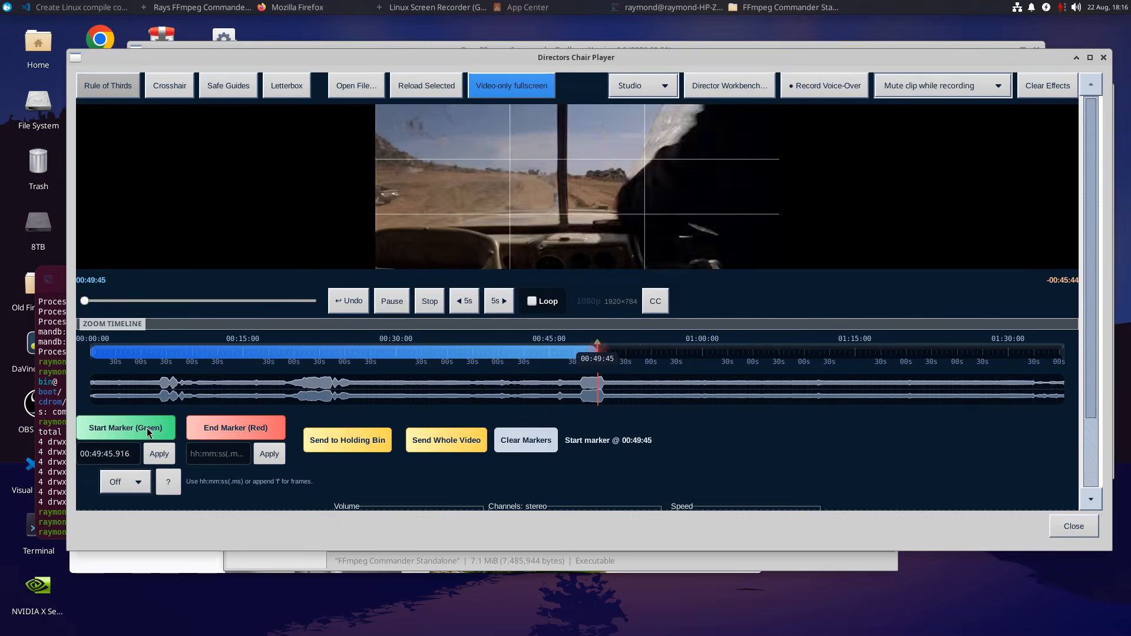
left_click(658, 354)
left_click(224, 436)
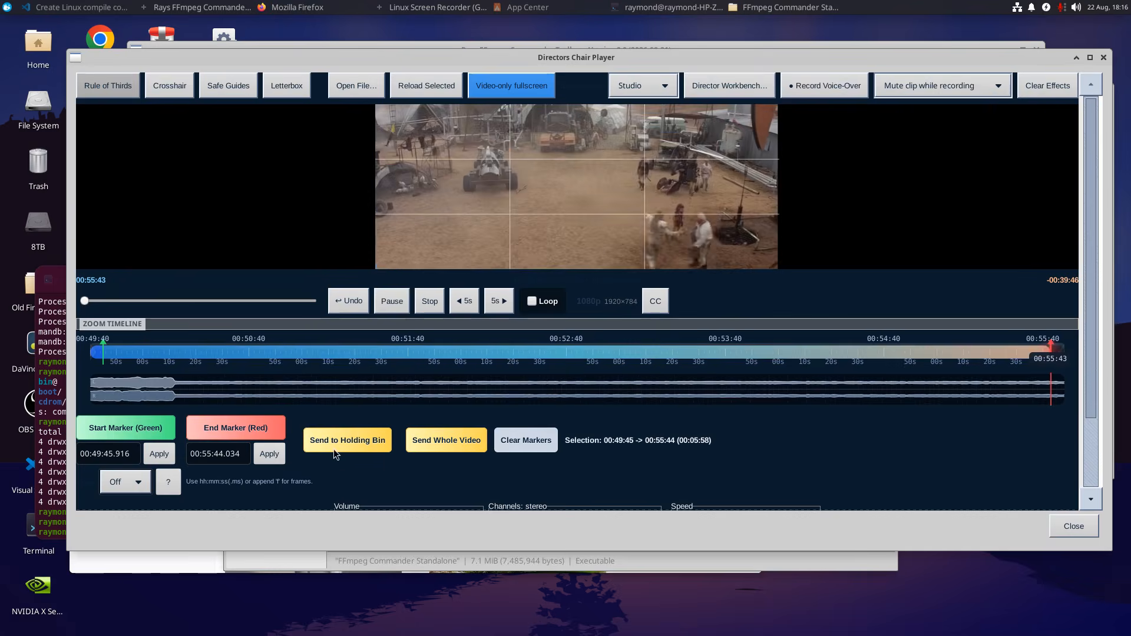
Send the marked selection to the Holding Bin and add it to the timeline as the second clip.
left_click(348, 440)
left_click(1104, 57)
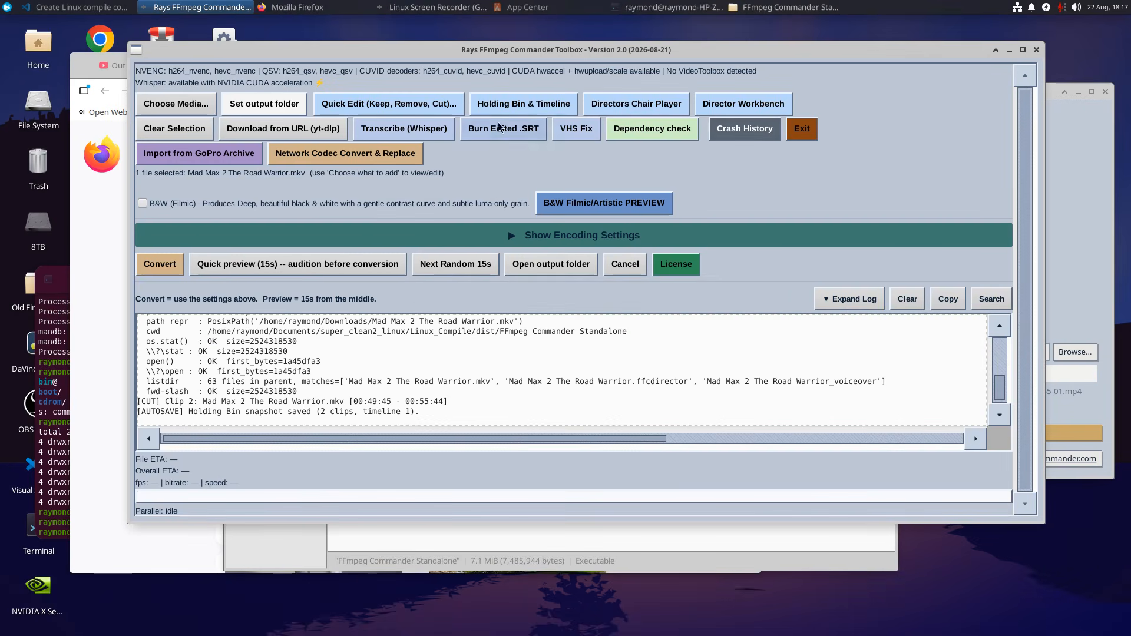
left_click(522, 106)
double_click(387, 235)
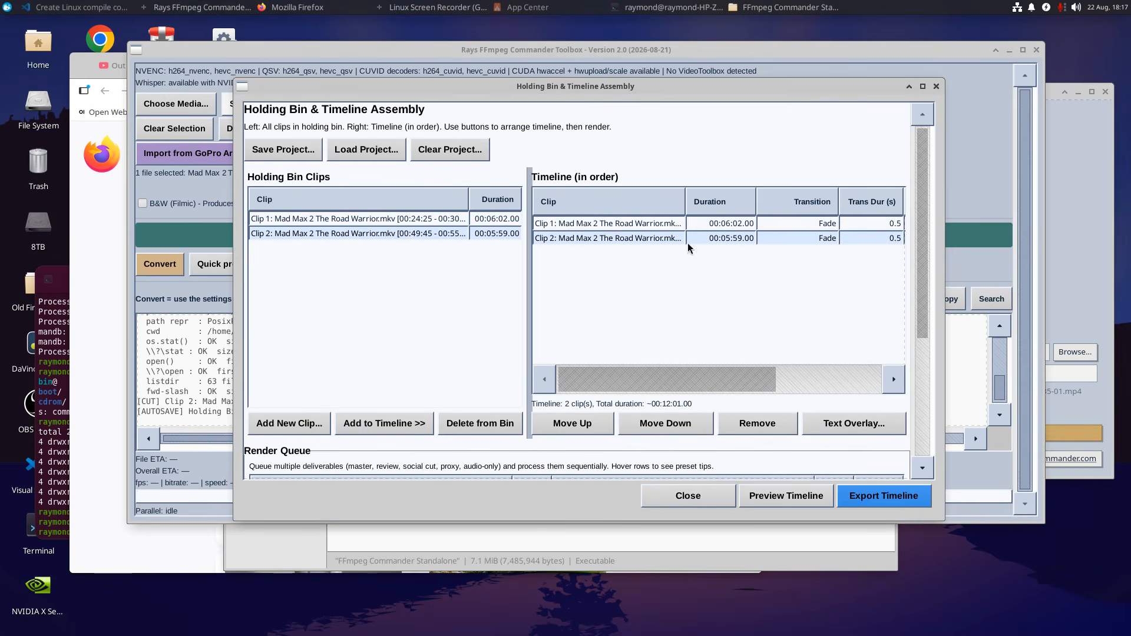
Examine the second timeline clip's transition and effect columns, the render queue and the default transition settings.
left_click_drag(879, 389, 884, 386)
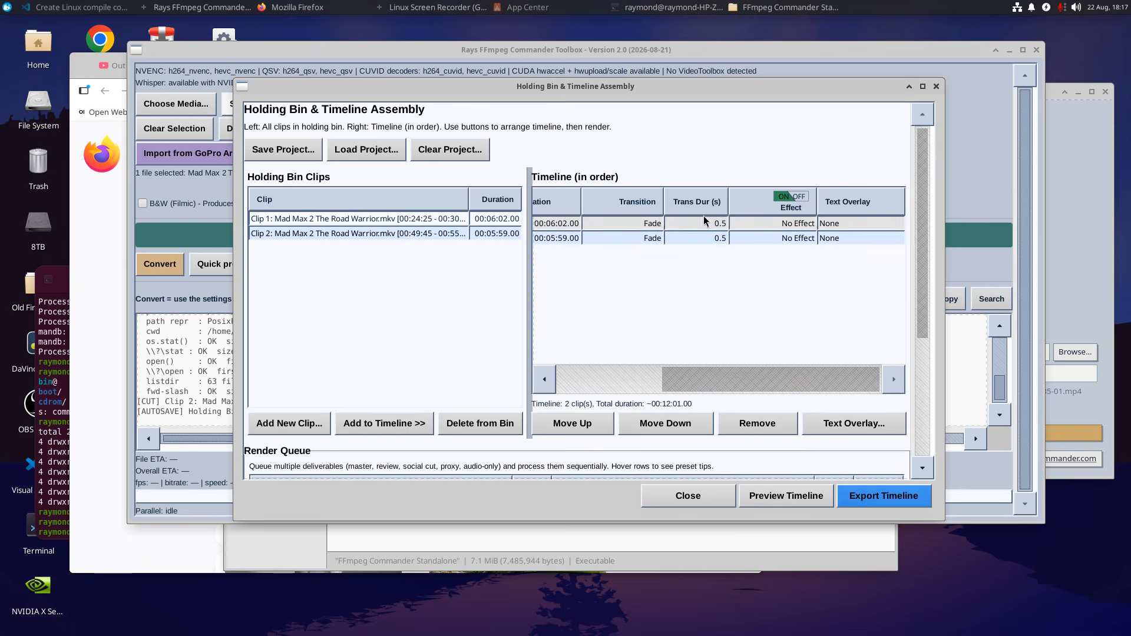
left_click(647, 237)
left_click(718, 277)
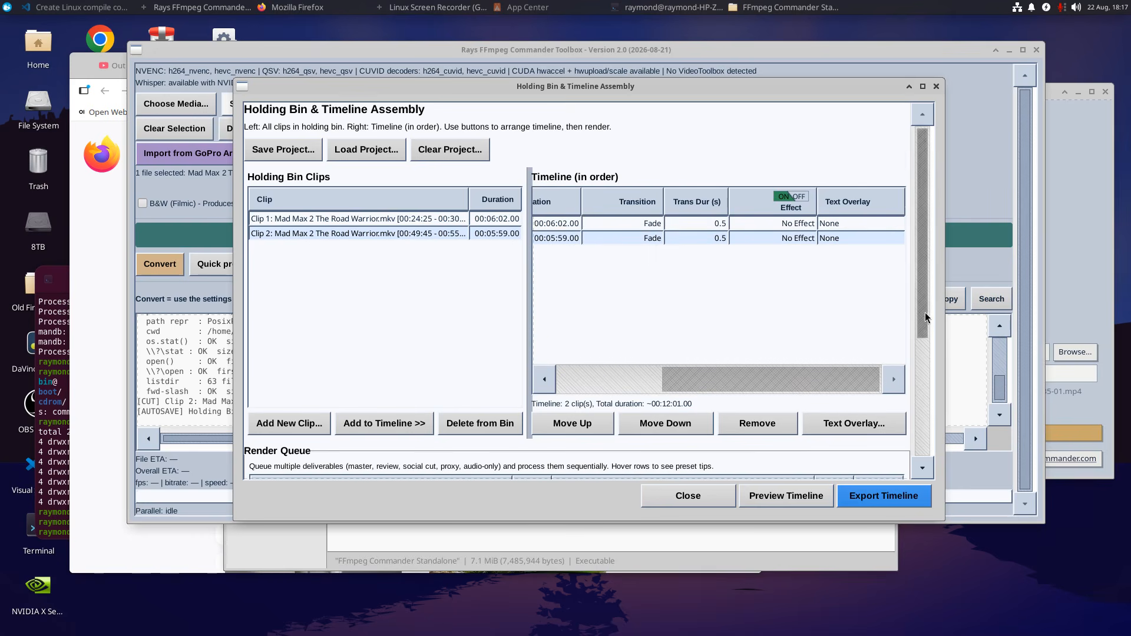
left_click_drag(924, 316, 936, 432)
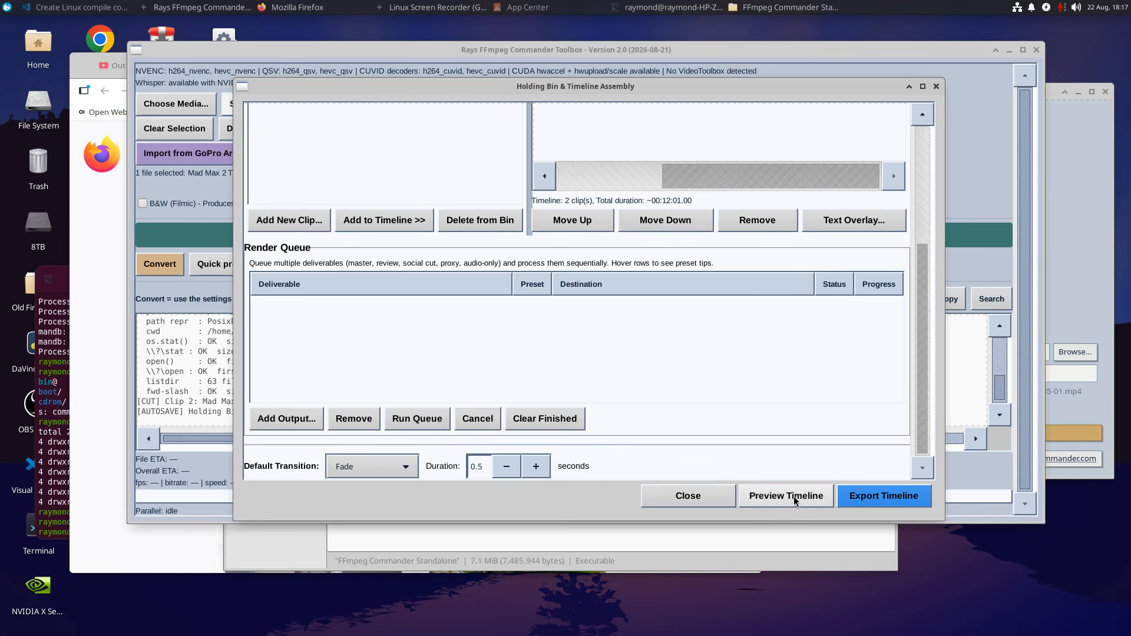
left_click(936, 87)
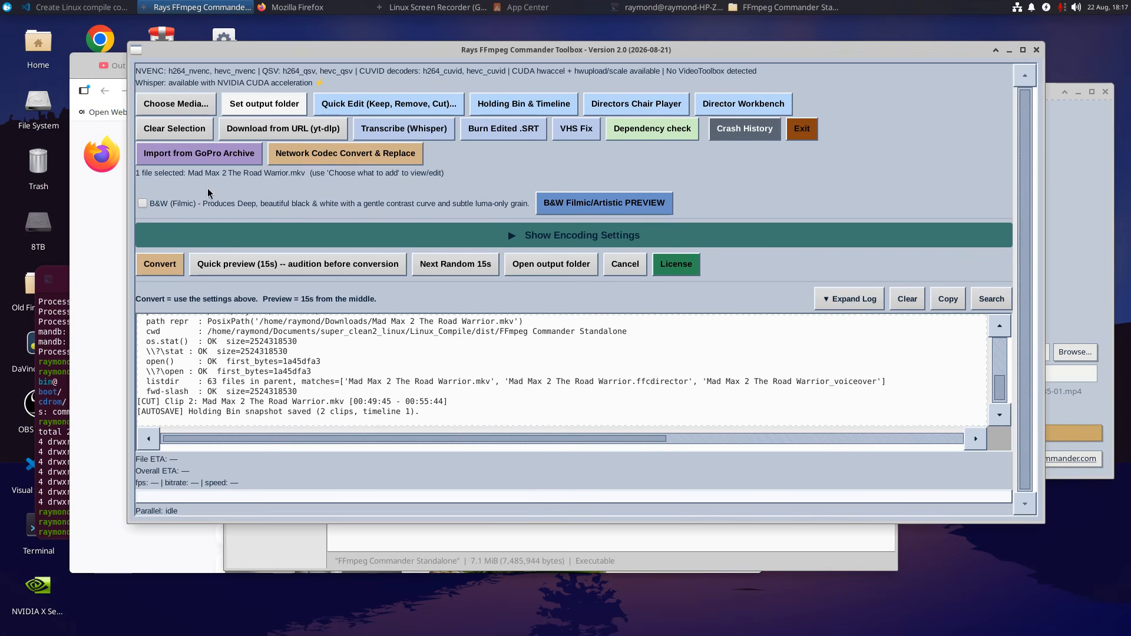
Examine the Director Workbench's composition analysis and its Alt Cut Recommendations, then close it.
left_click(762, 104)
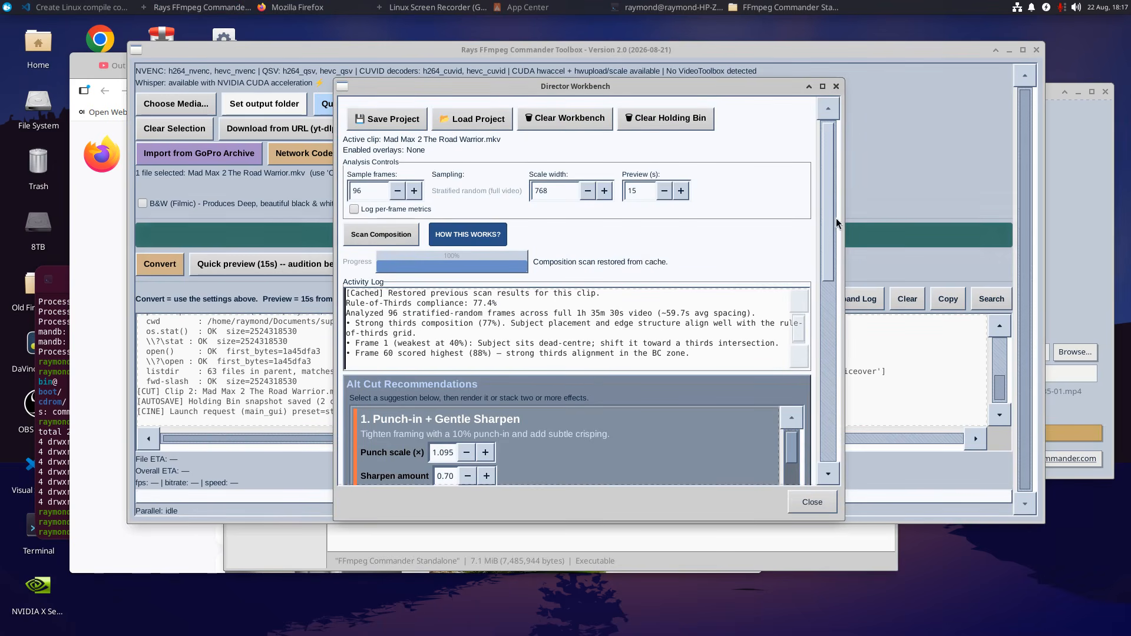
left_click_drag(829, 224, 798, 213)
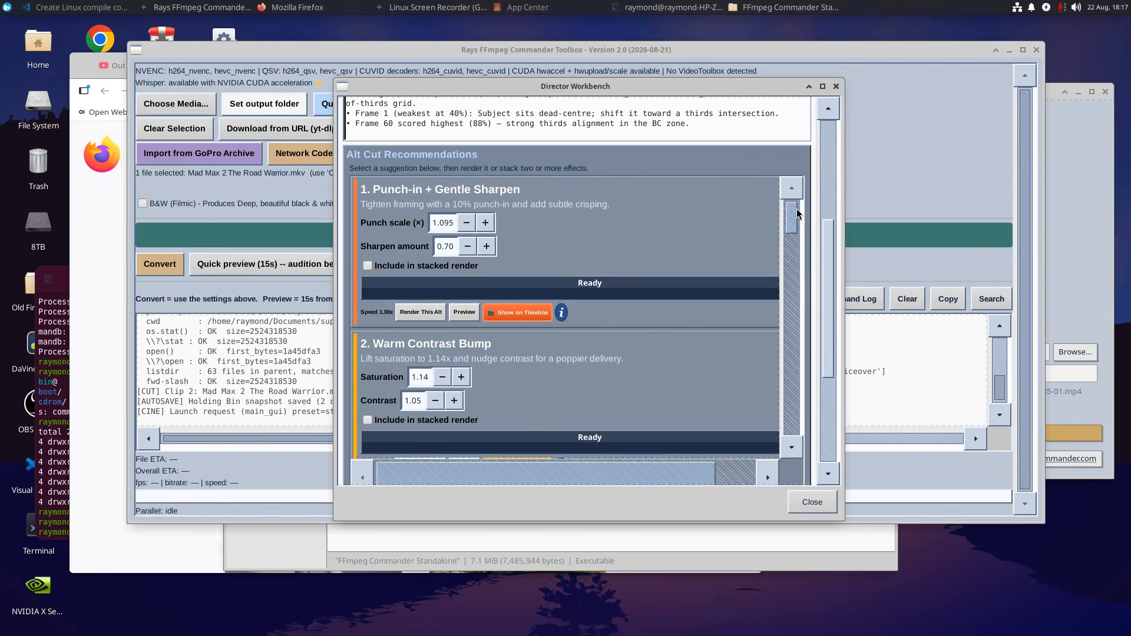
left_click(836, 87)
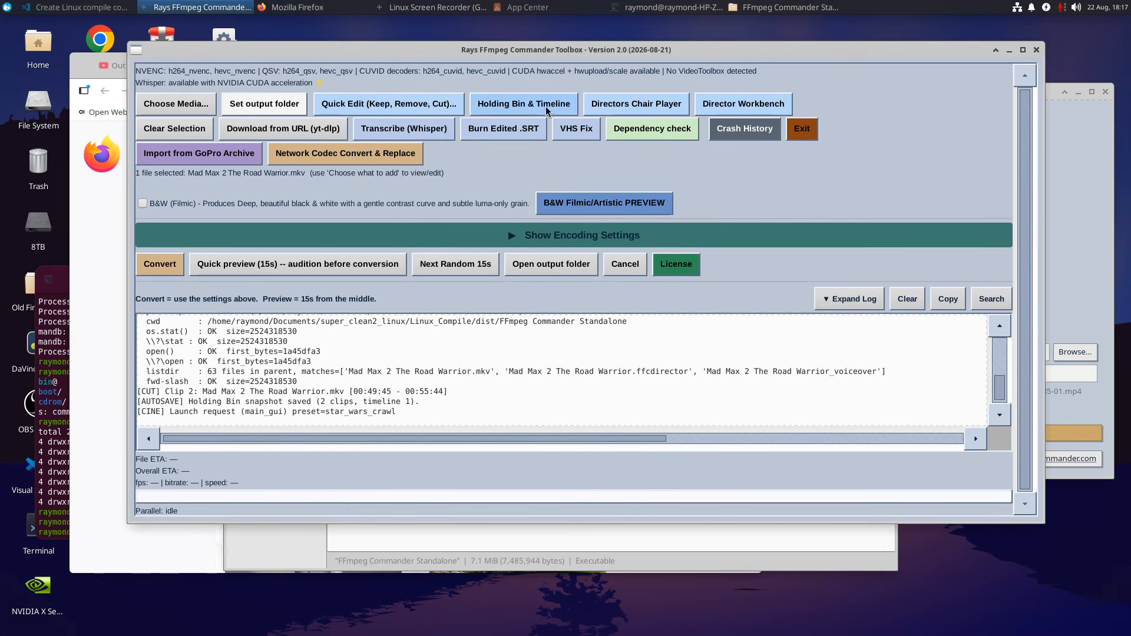
Reopen the Holding Bin & Timeline, select Clip 2 and open its timeline entry in the Directors Chair Player.
left_click(524, 103)
double_click(448, 236)
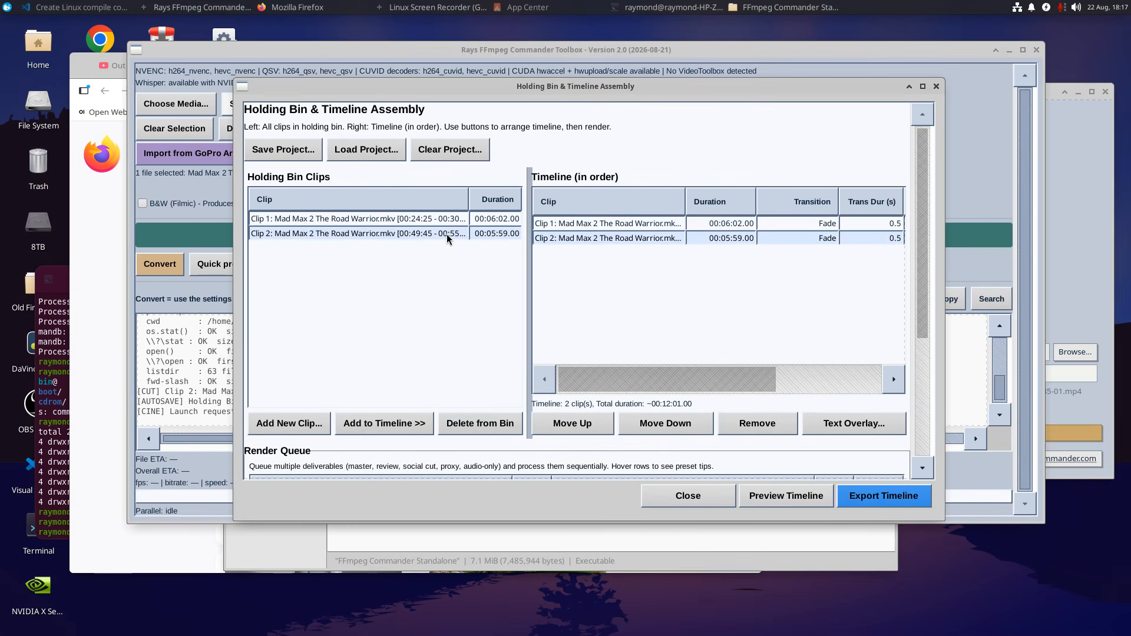
double_click(611, 238)
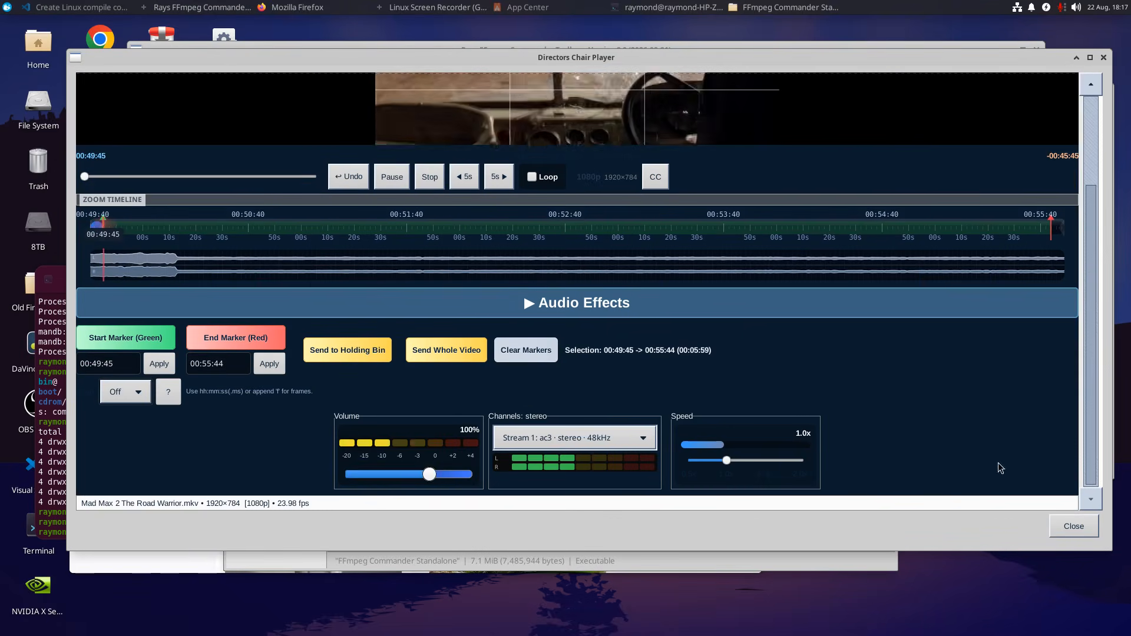
Set the player's volume to 0%, expand Audio Effects to examine its effects, 10-band EQ and chain presets, and close the player.
left_click_drag(429, 475, 347, 475)
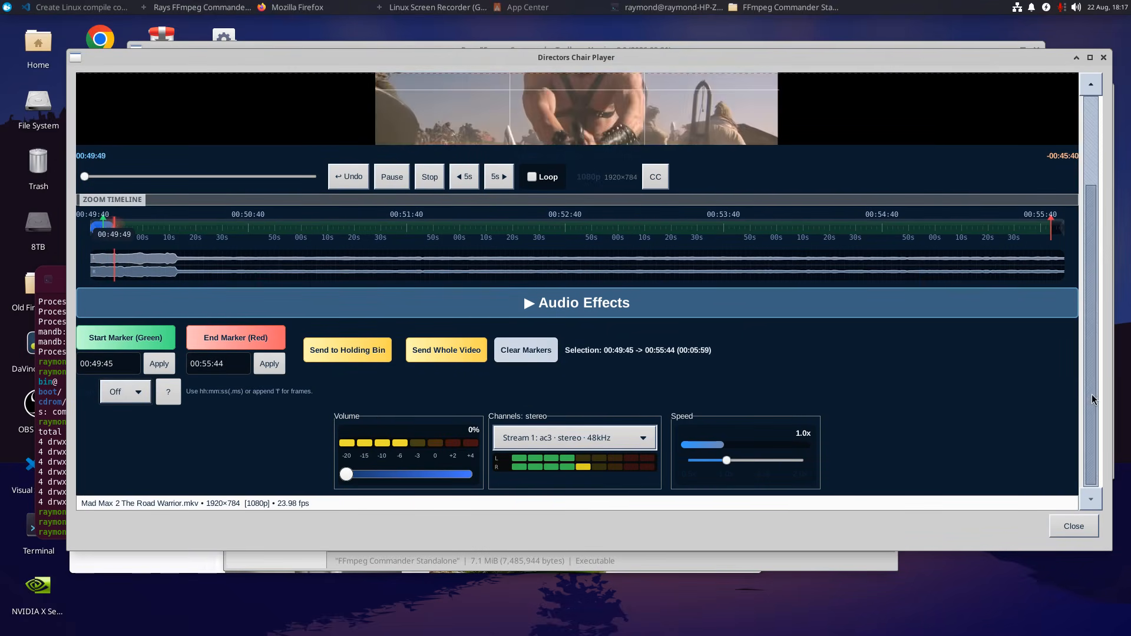
left_click_drag(1091, 394, 1111, 414)
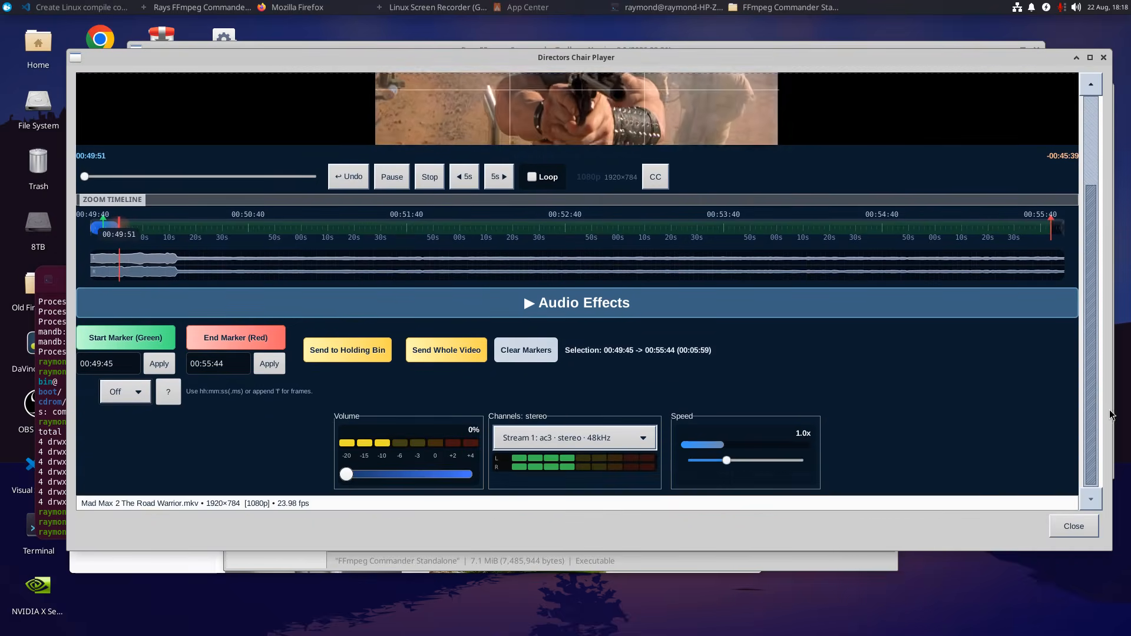
left_click(528, 305)
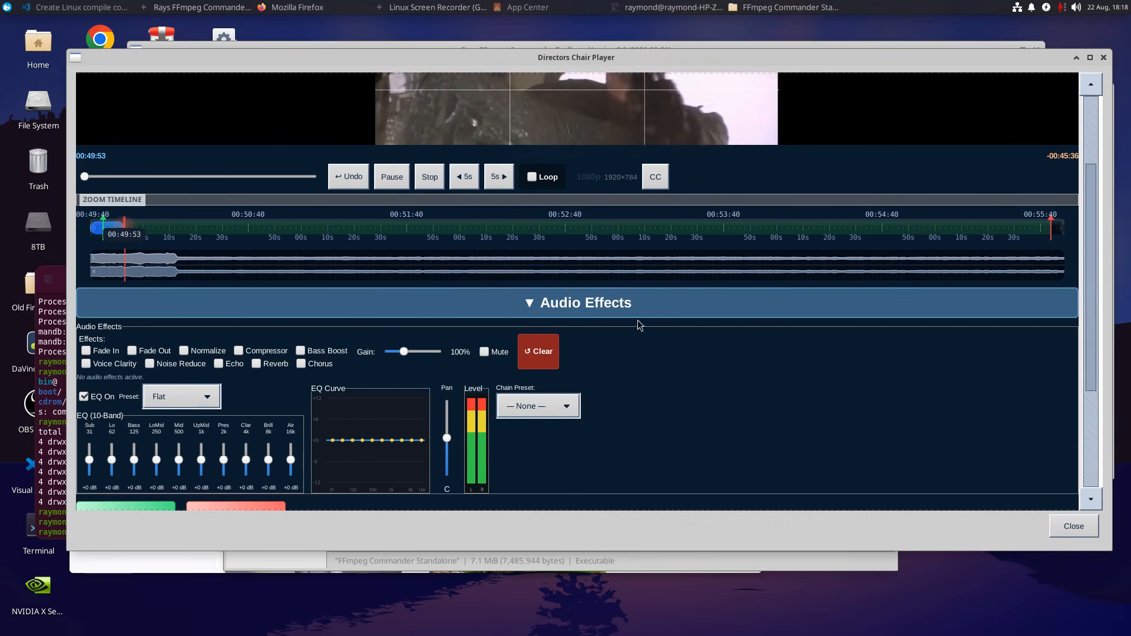
left_click_drag(1094, 366, 1092, 448)
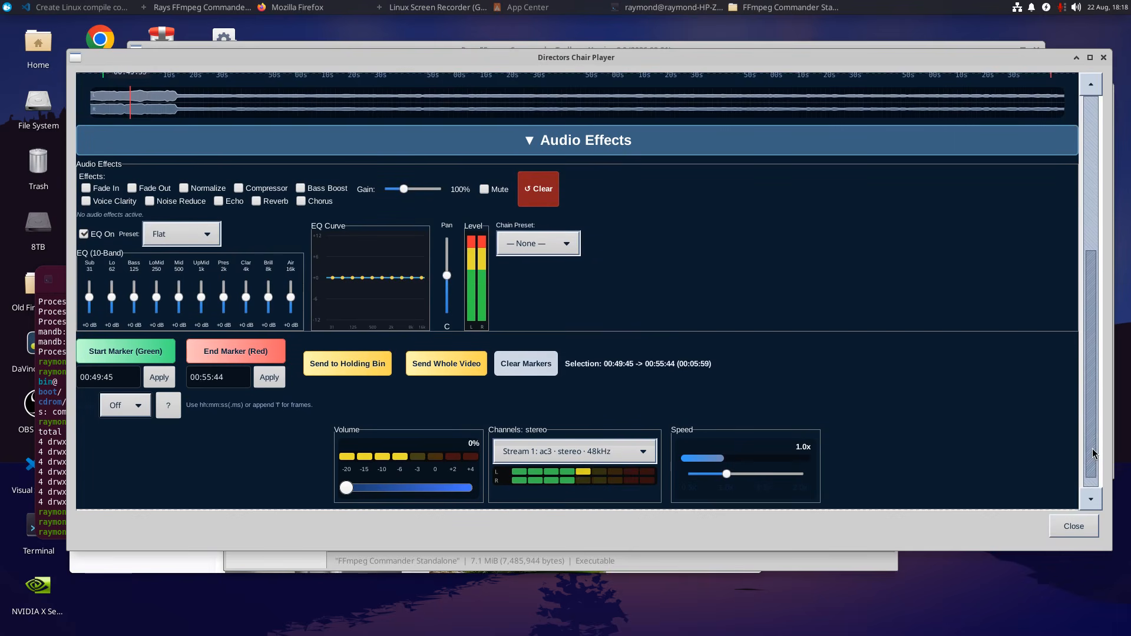
scroll(883, 392, "up", 5)
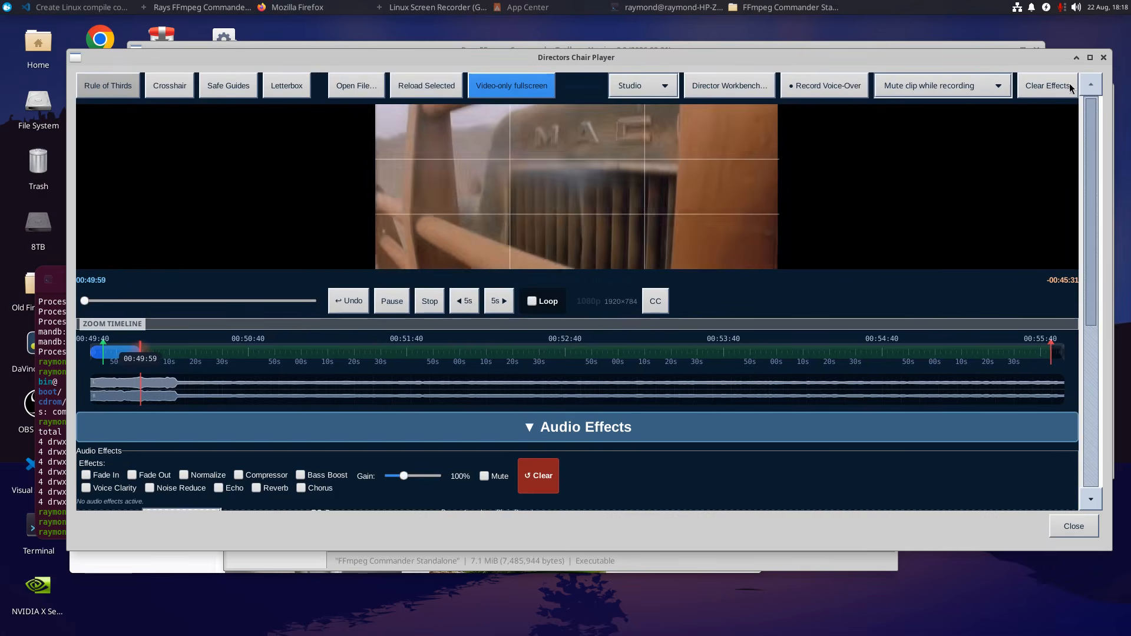
left_click(1104, 58)
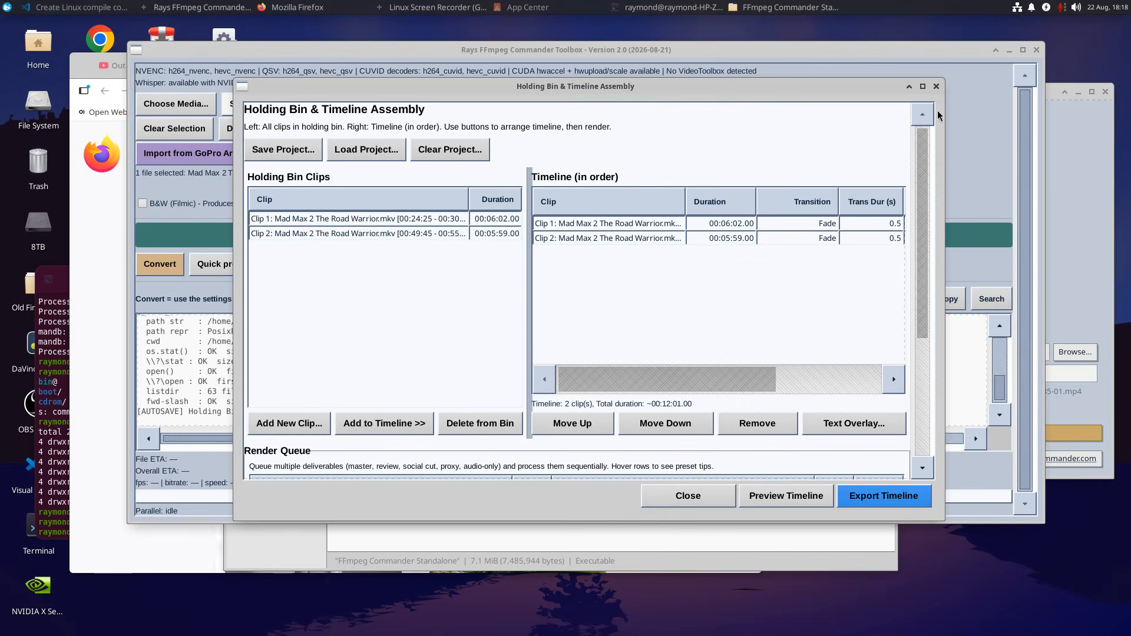
Close the Holding Bin & Timeline and briefly view the whole movie in the Directors Chair Player before closing it.
left_click(937, 86)
left_click(648, 112)
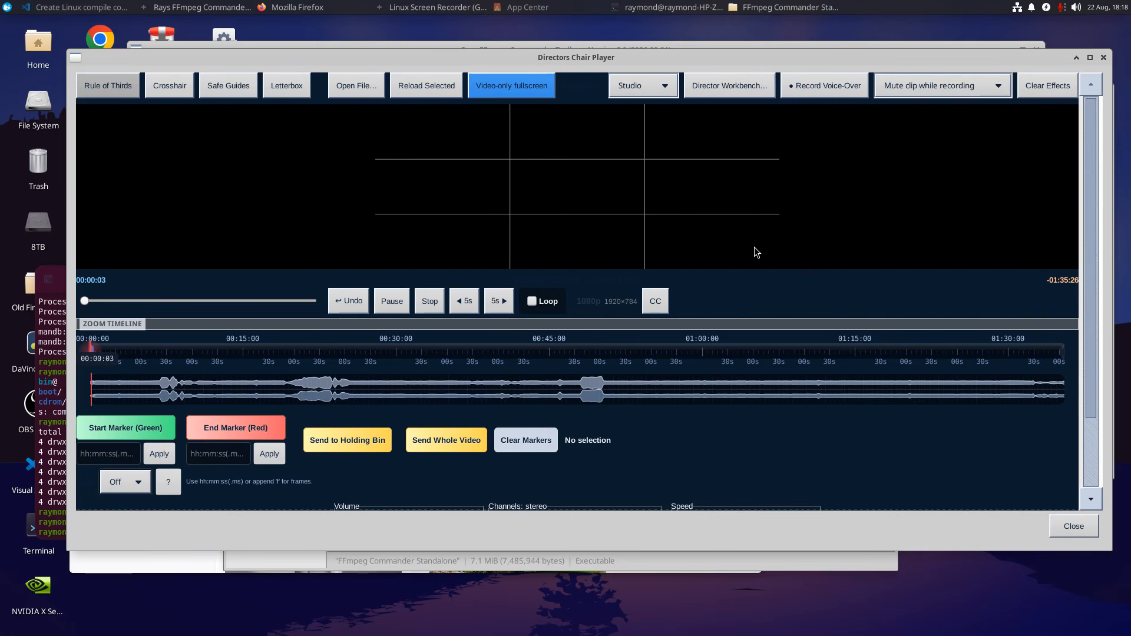
left_click(1104, 57)
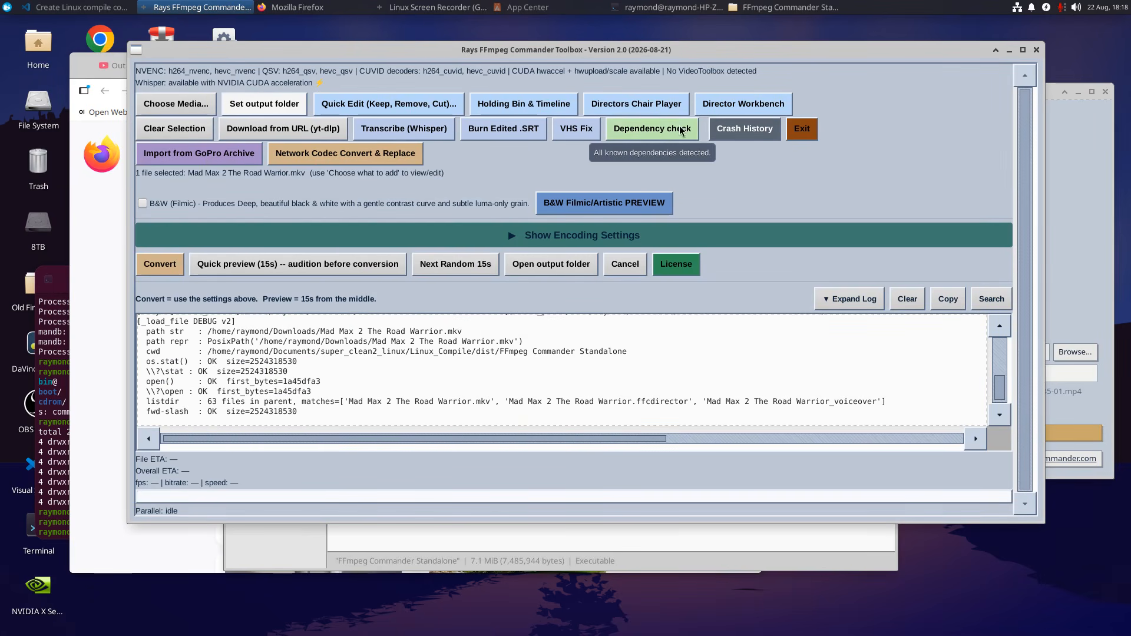
Open the Director Workbench and set the Montage Reveal (2×2 Grid) gap width to 20 px and gap color to White.
left_click(723, 118)
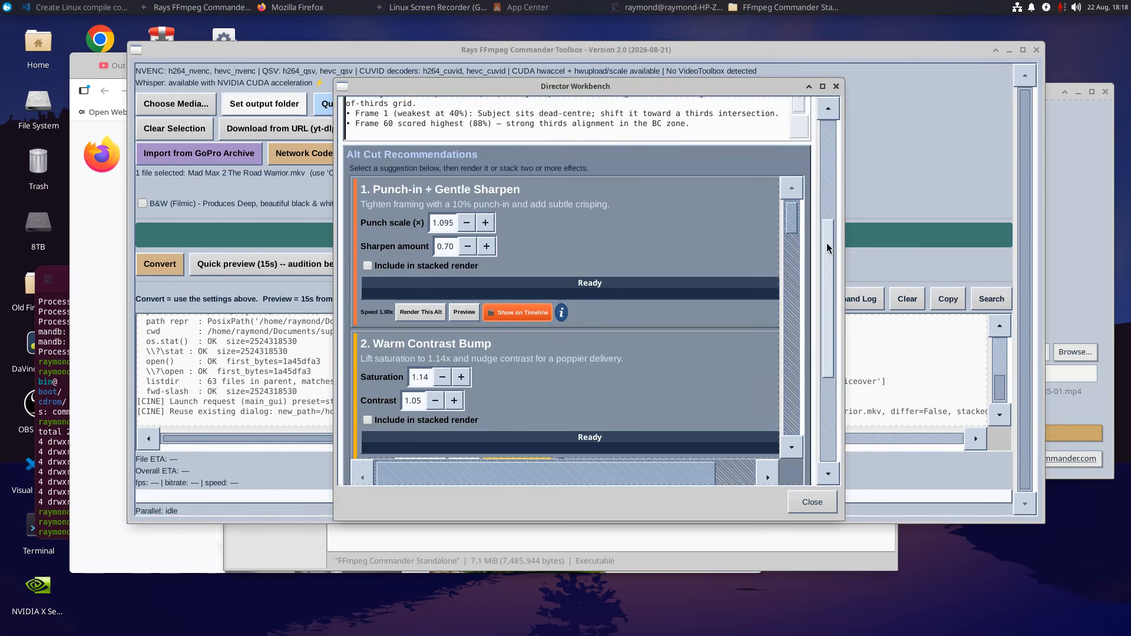
left_click_drag(826, 242, 810, 282)
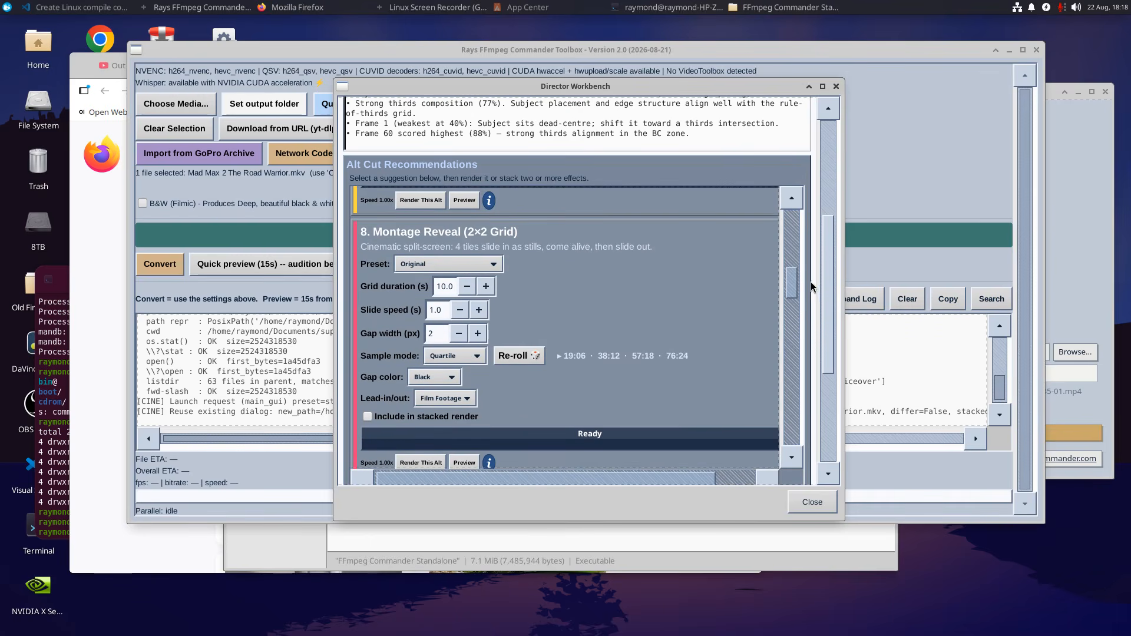
left_click(478, 332)
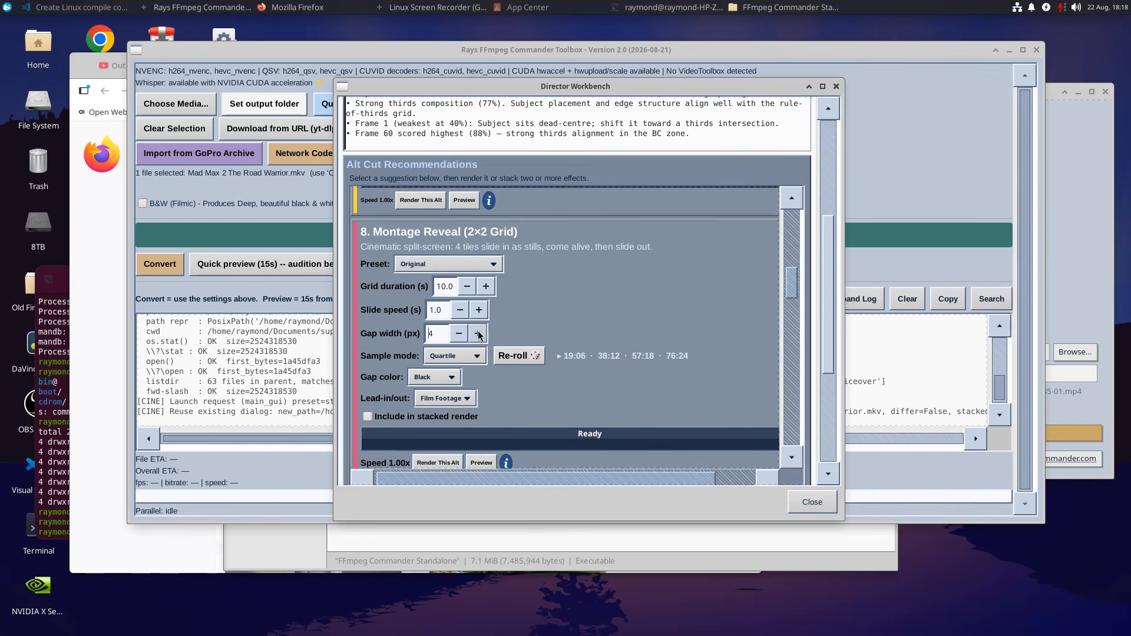
left_click(478, 332)
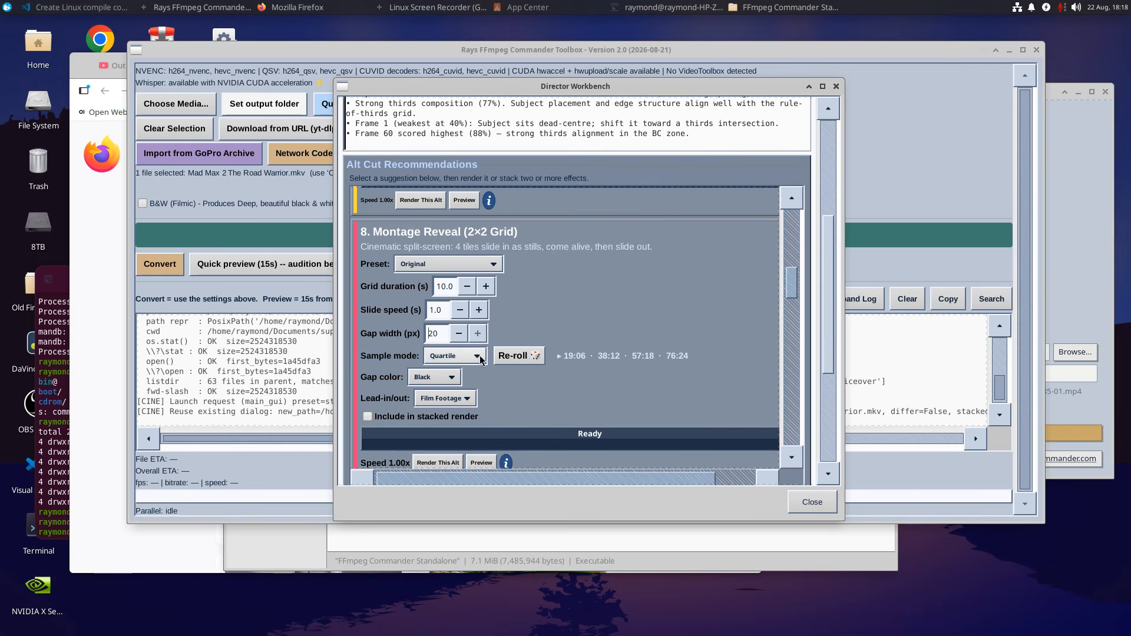
left_click(456, 378)
left_click(446, 394)
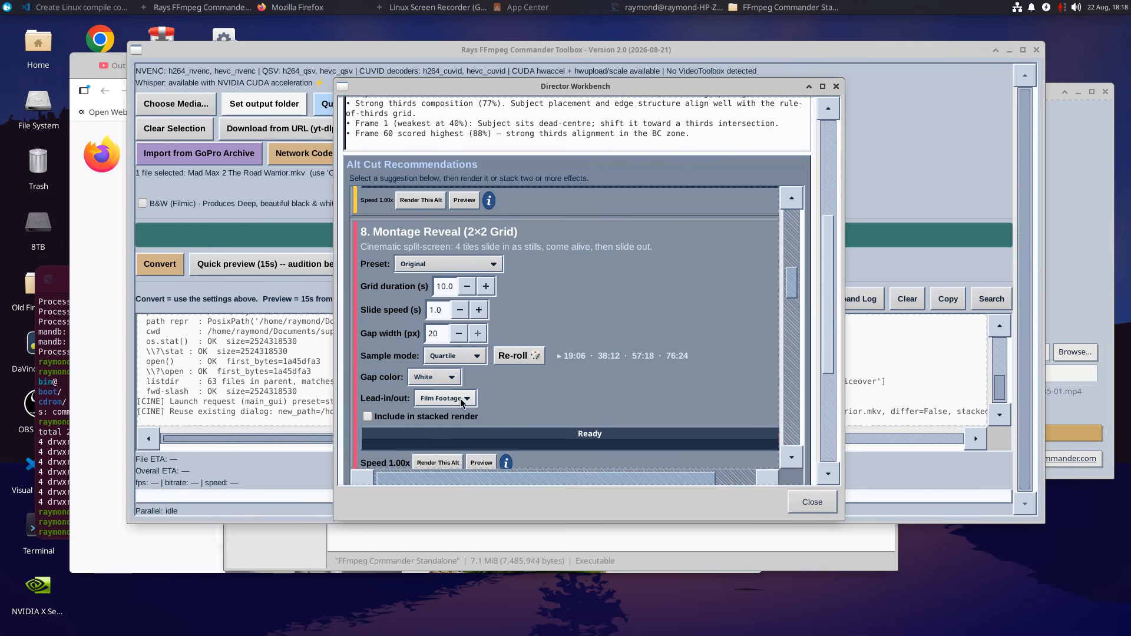
Set the Montage Reveal's lead-in/out to White and slide speed to 2.0 s, and re-roll its sample times.
left_click(459, 401)
left_click(450, 434)
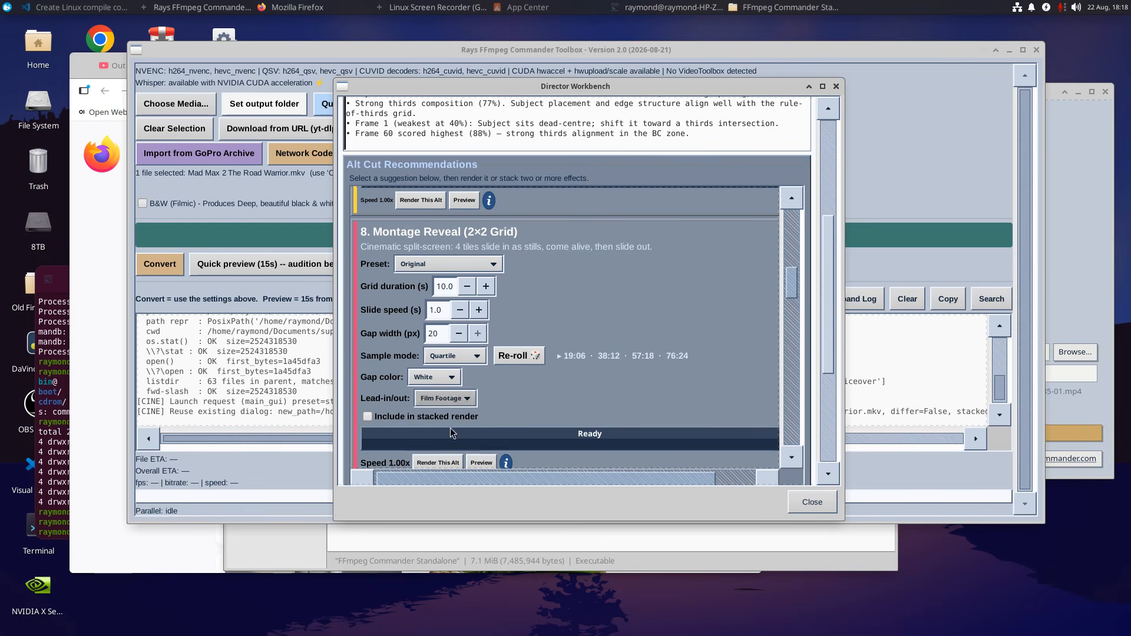
left_click(479, 310)
left_click(479, 310)
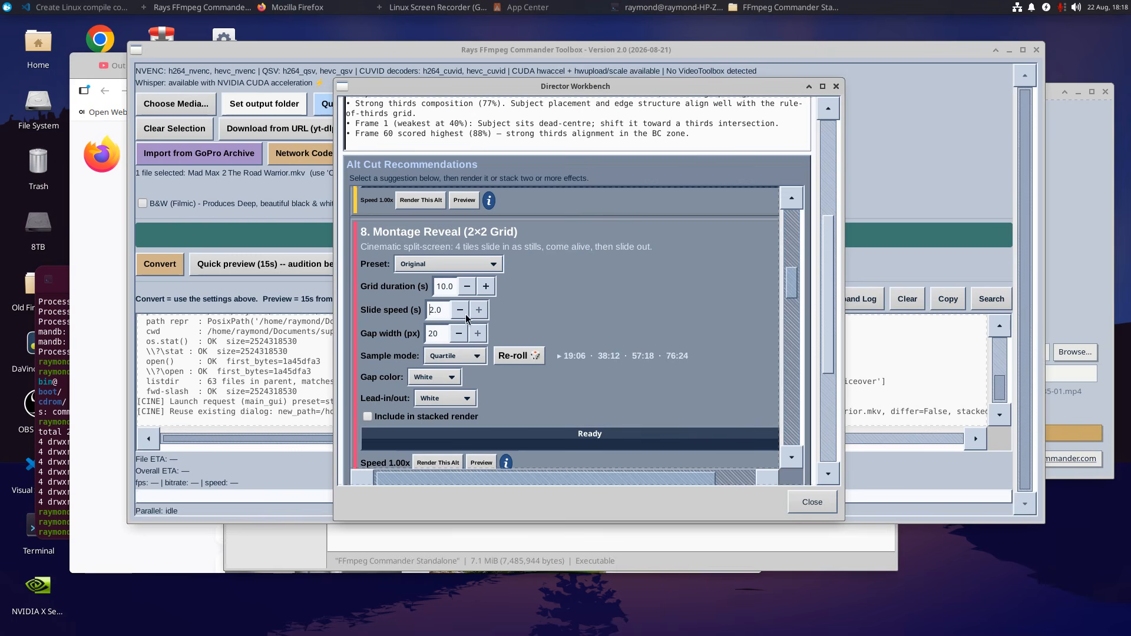
left_click(521, 356)
Render a 16 s preview of the Montage Reveal, view it beside the original cut and close the comparison.
left_click_drag(793, 288, 793, 293)
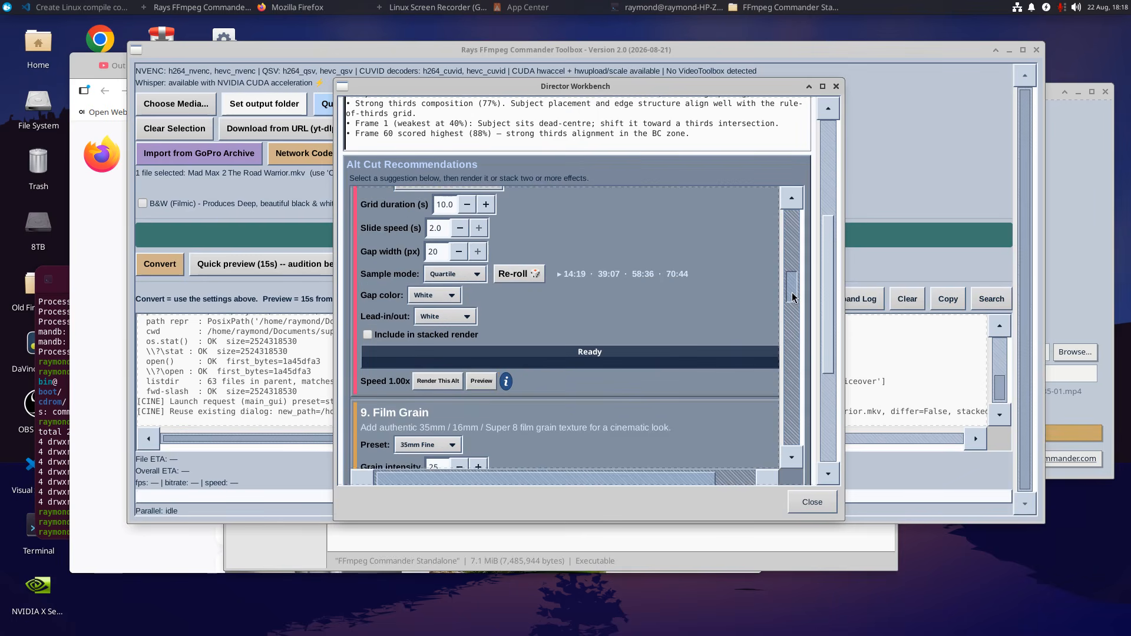
left_click(483, 382)
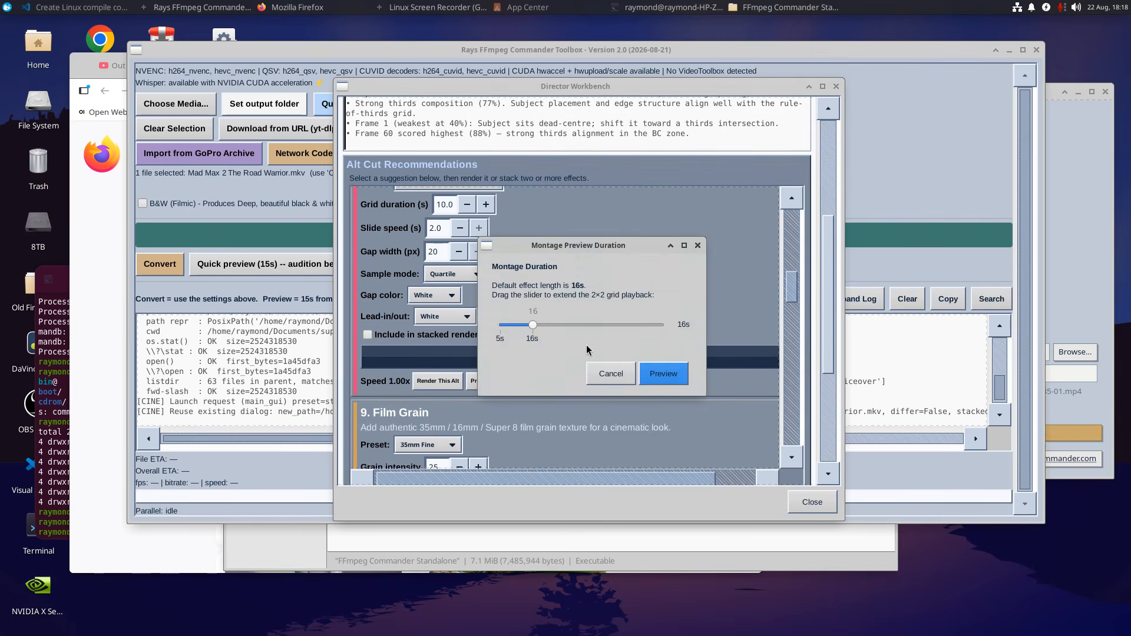
left_click(664, 373)
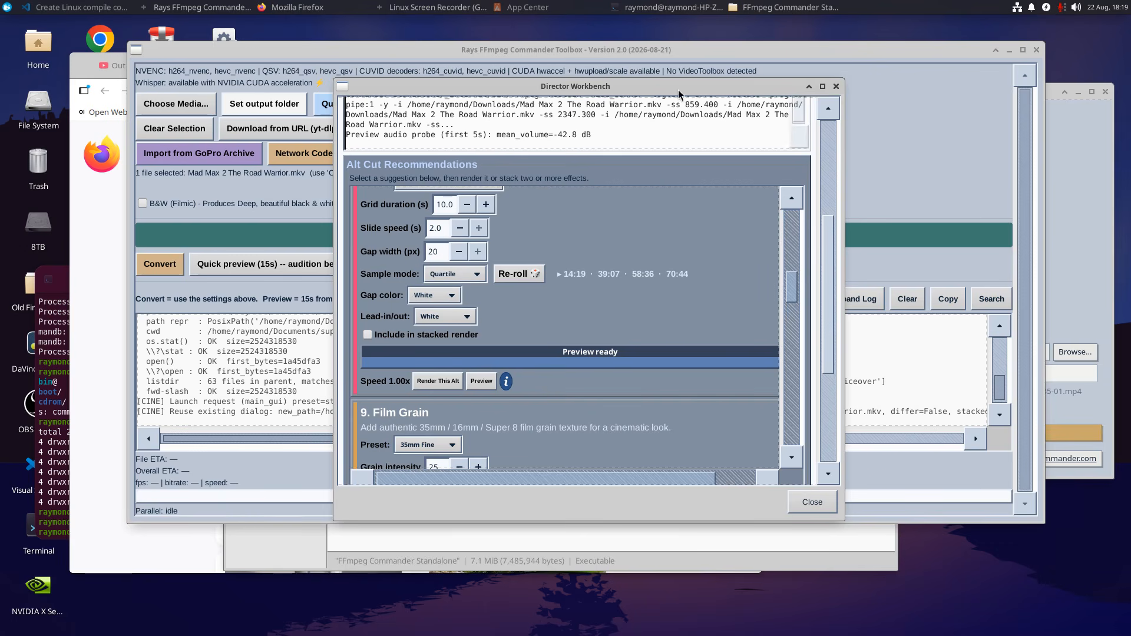
left_click_drag(677, 89, 667, 113)
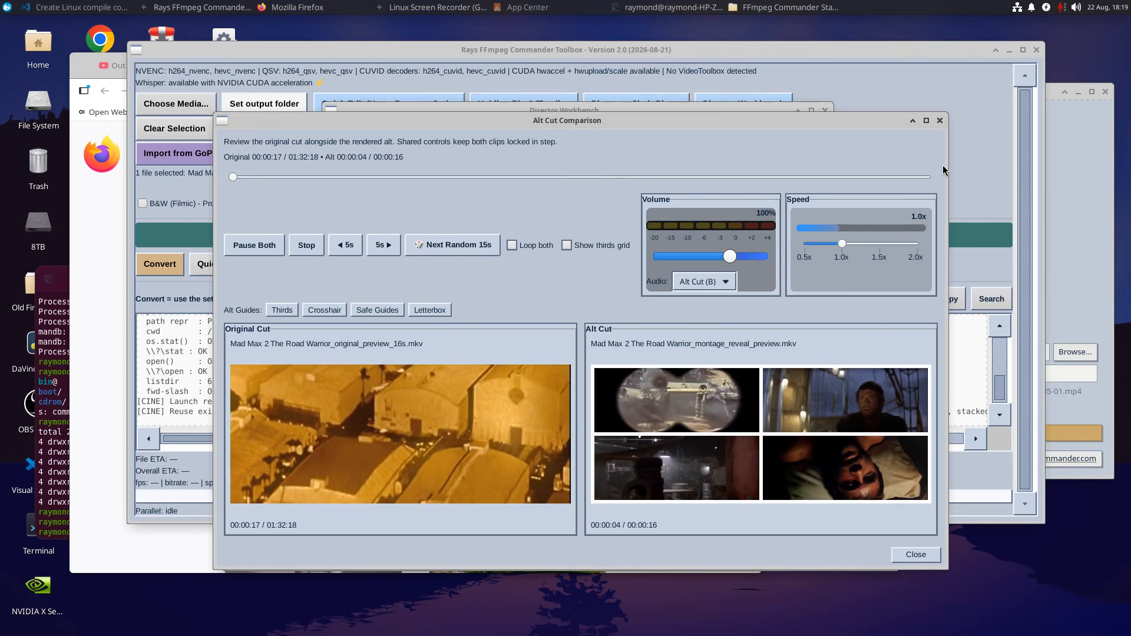
left_click(940, 121)
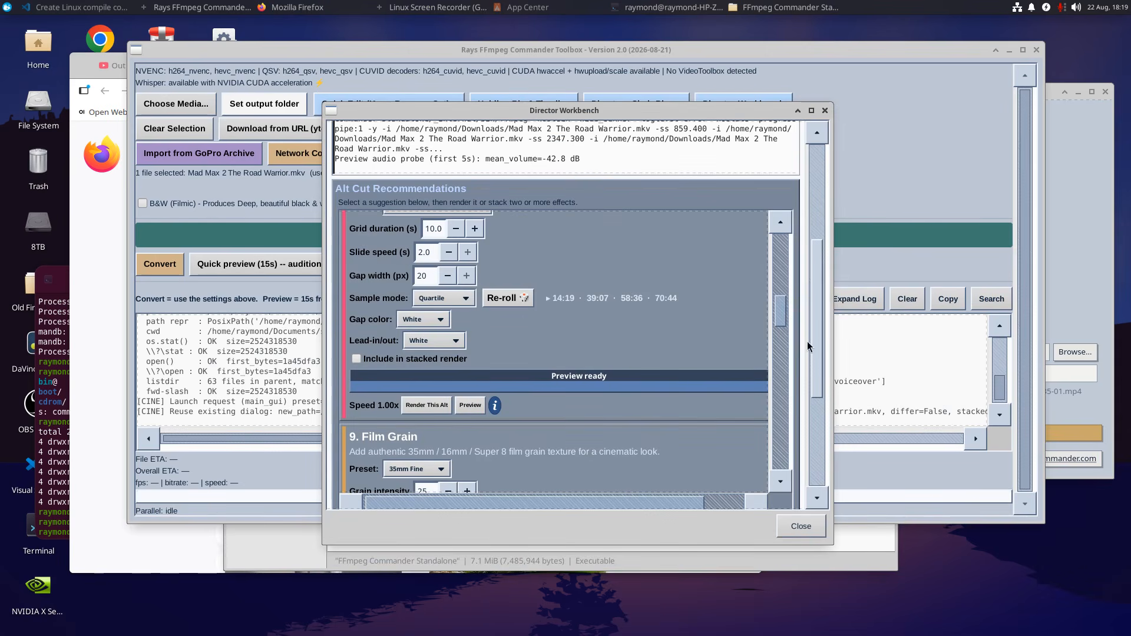
Examine the other Alt Cut Recommendations, the analysis controls and the activity log, and close the Director Workbench.
scroll(812, 346, "up", 3)
scroll(787, 318, "up", 10)
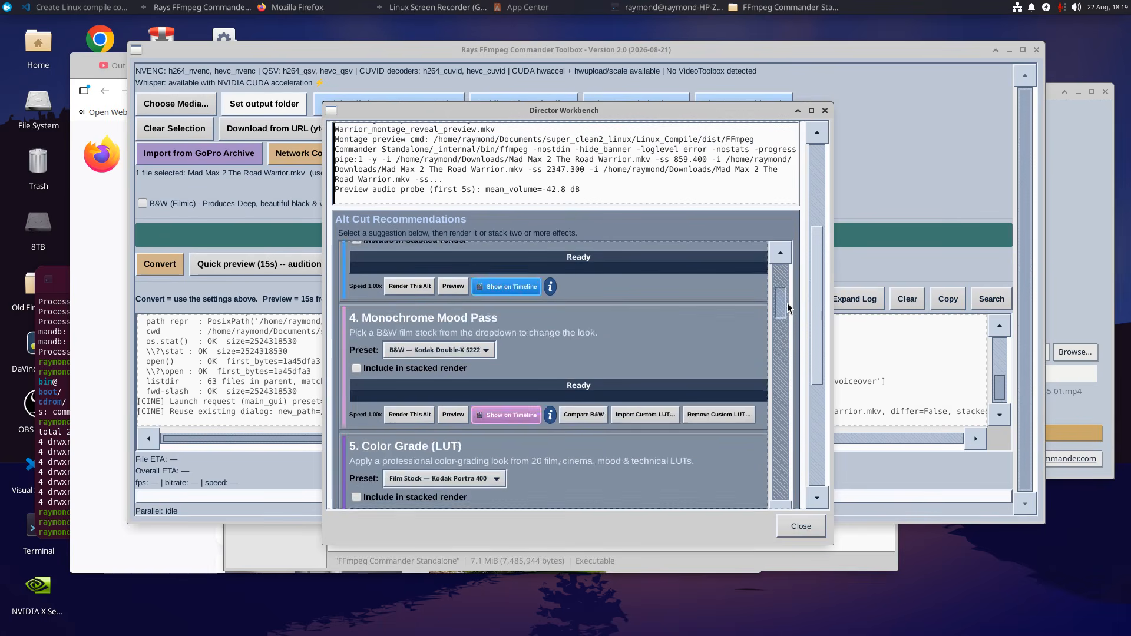
scroll(788, 303, "up", 5)
scroll(788, 291, "down", 5)
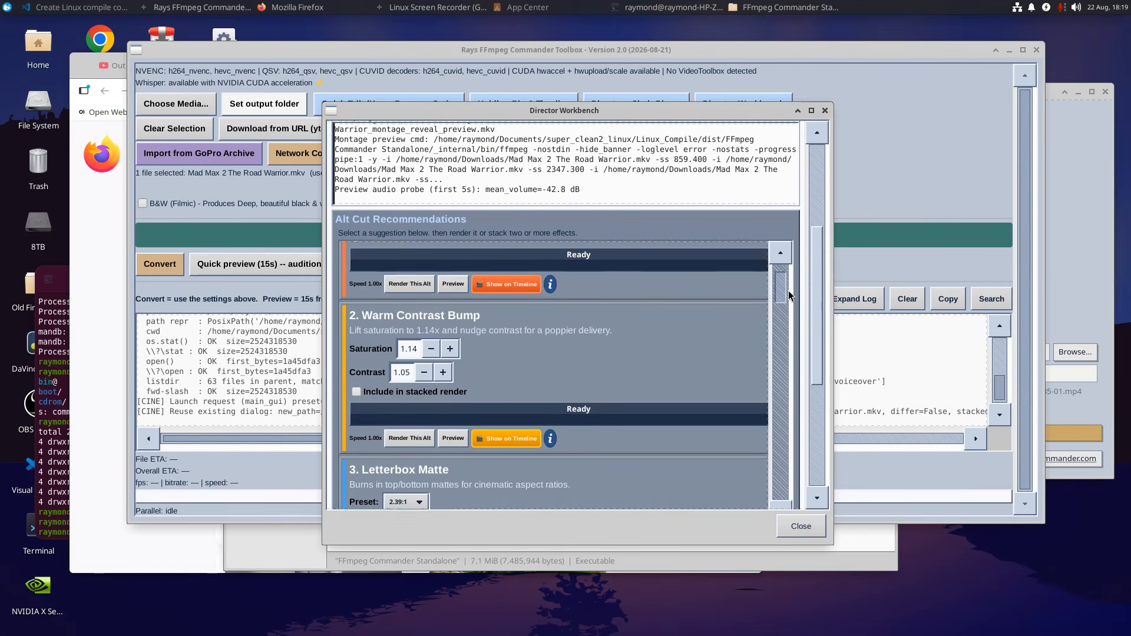
scroll(787, 303, "down", 5)
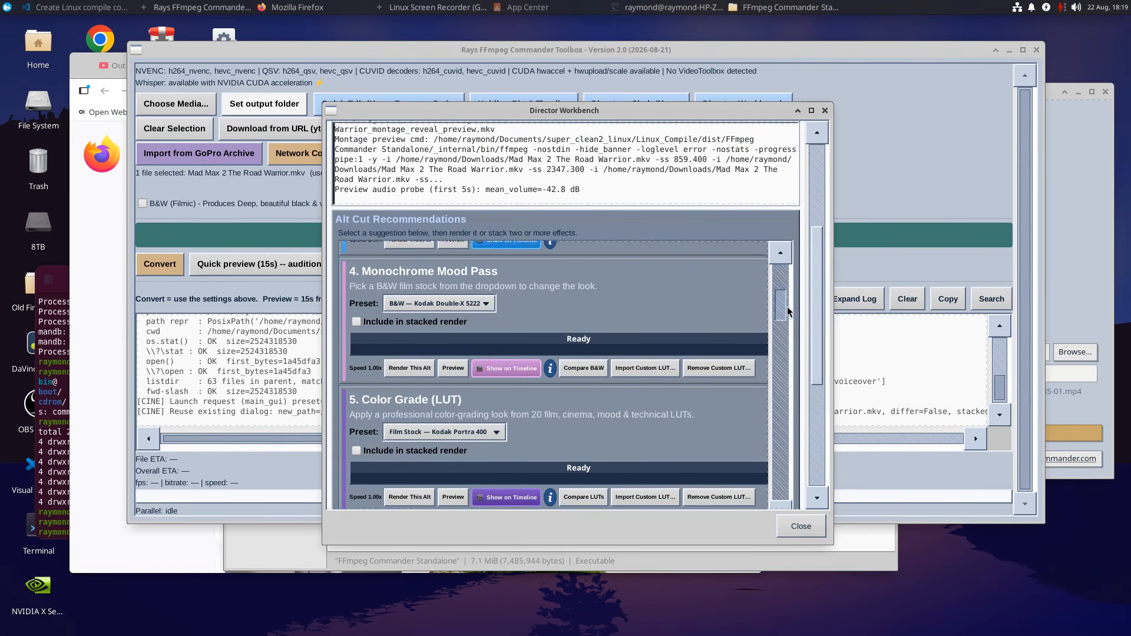
scroll(785, 319, "down", 2)
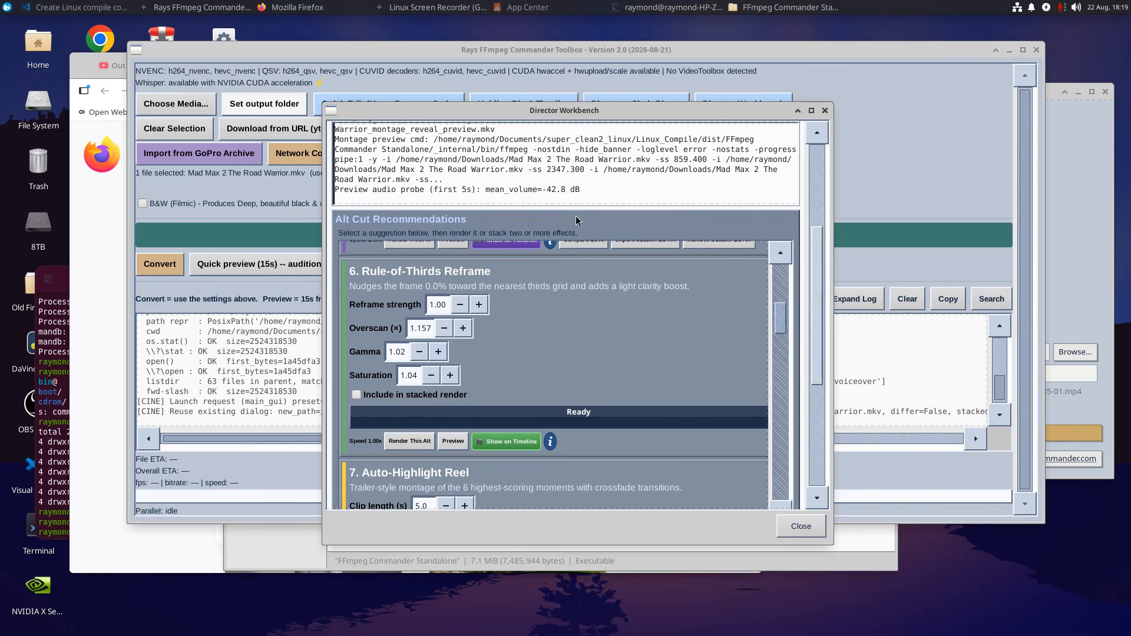
scroll(819, 269, "up", 3)
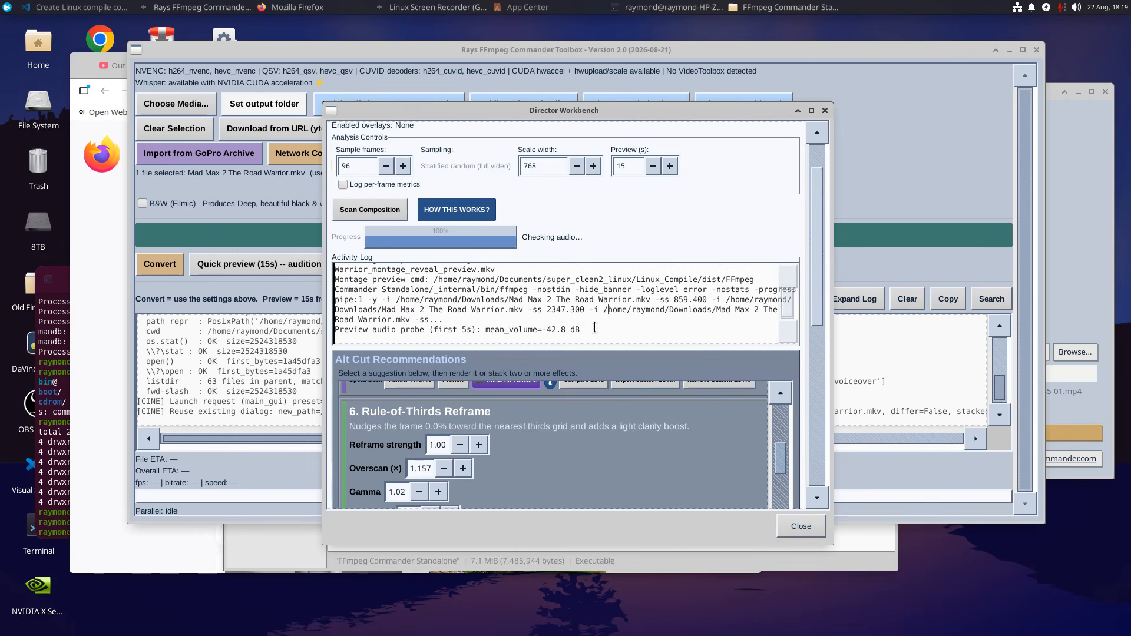
scroll(594, 327, "up", 5)
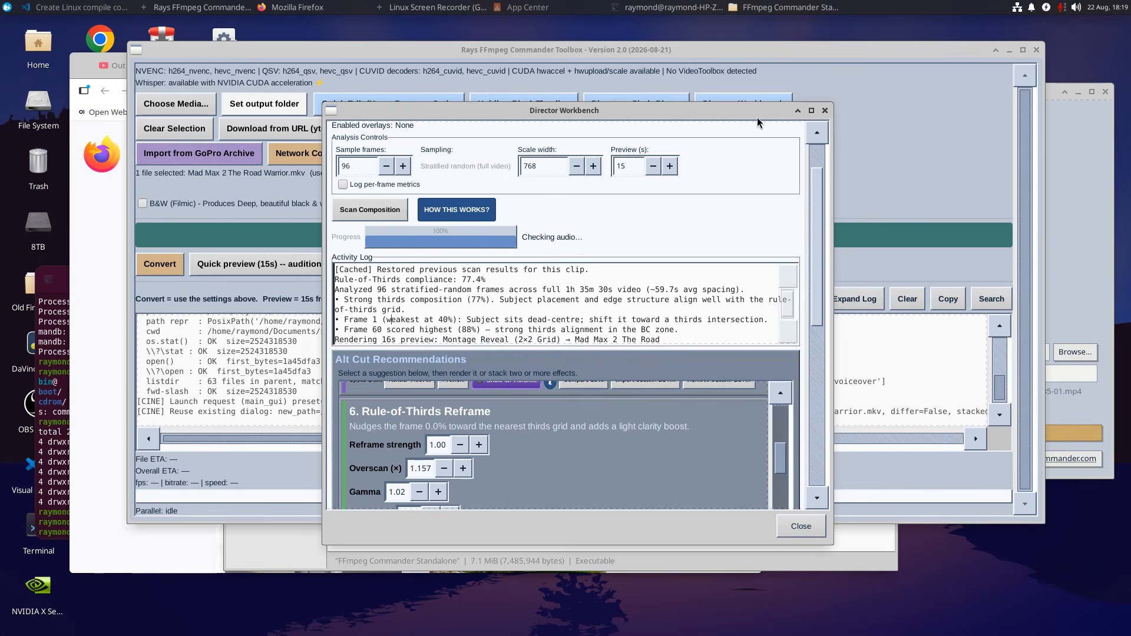
left_click(826, 111)
Preview the movie in black and white with the Kodak 5222 LUT preset, and close the preview and its controls.
left_click(578, 213)
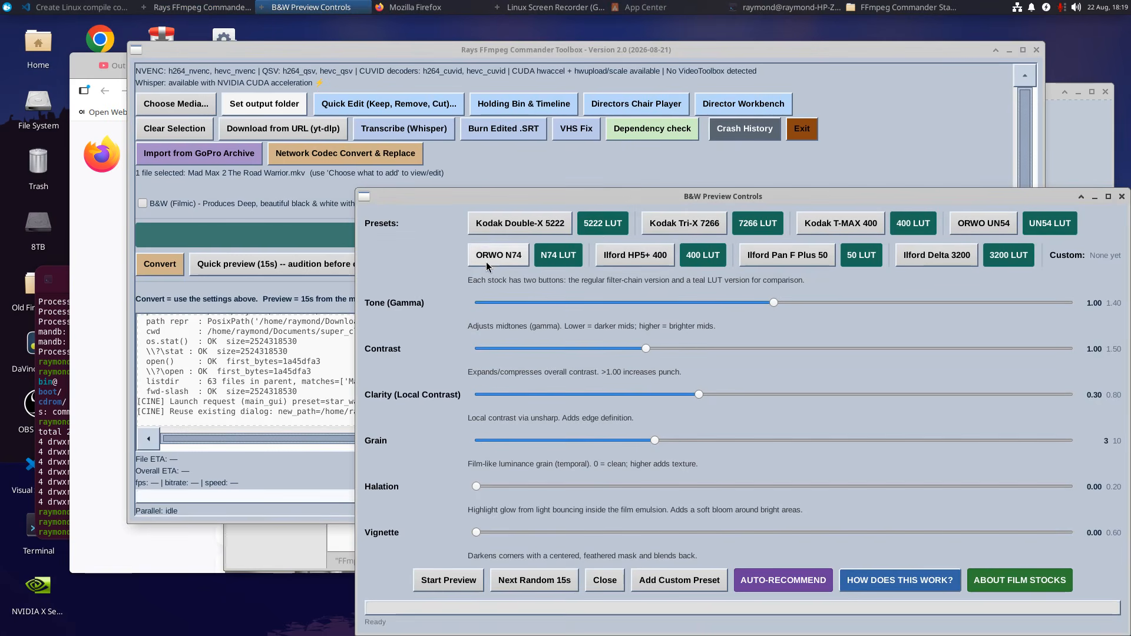
left_click(598, 226)
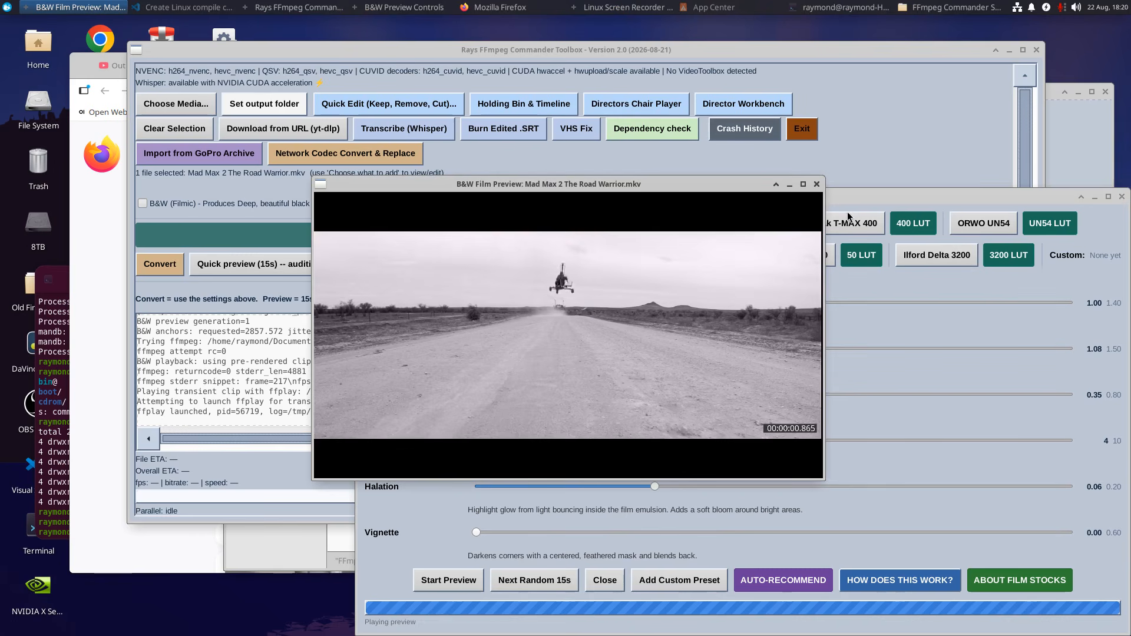
left_click(818, 185)
left_click_drag(933, 195, 850, 169)
left_click(1039, 169)
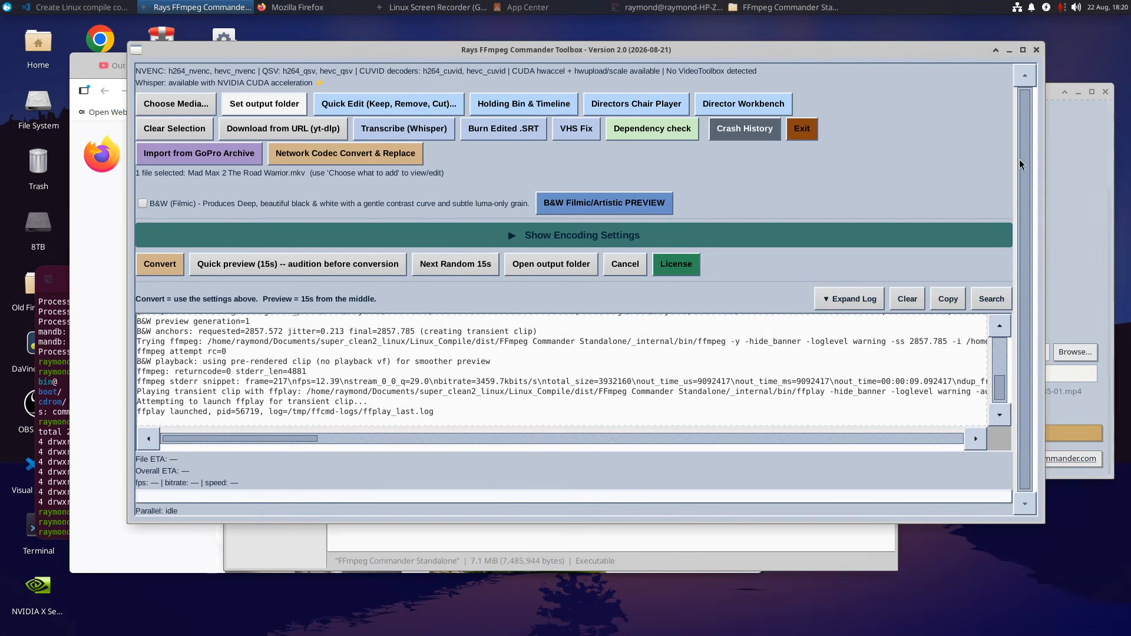
Enable the B&W (Filmic) conversion option and expand the encoding settings for review before collapsing them again.
left_click(143, 203)
left_click(225, 235)
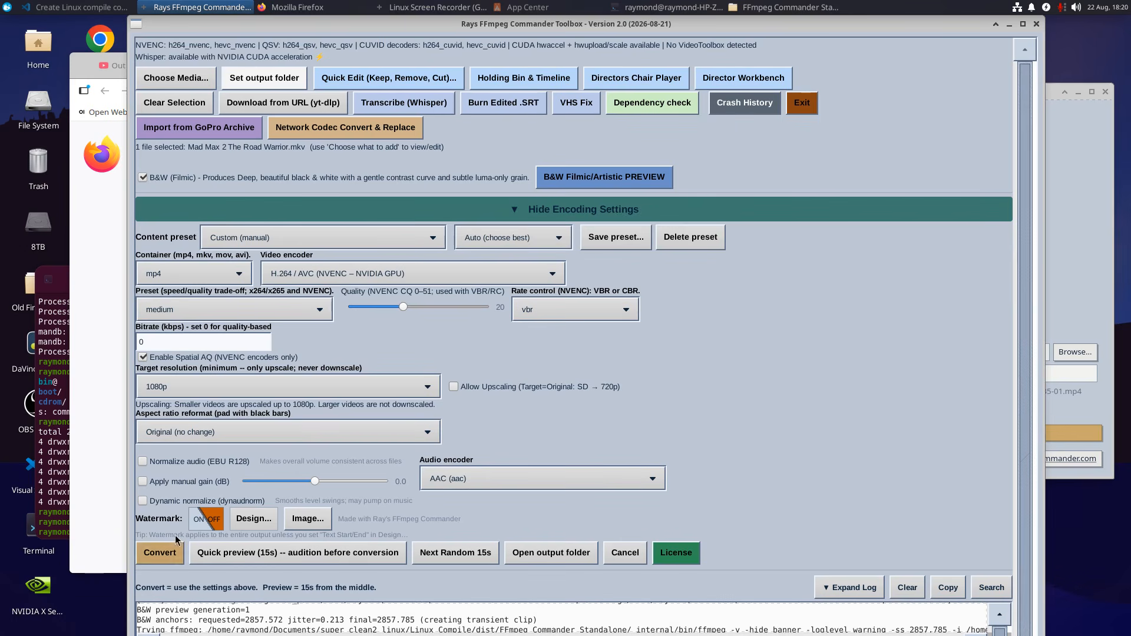
left_click(585, 209)
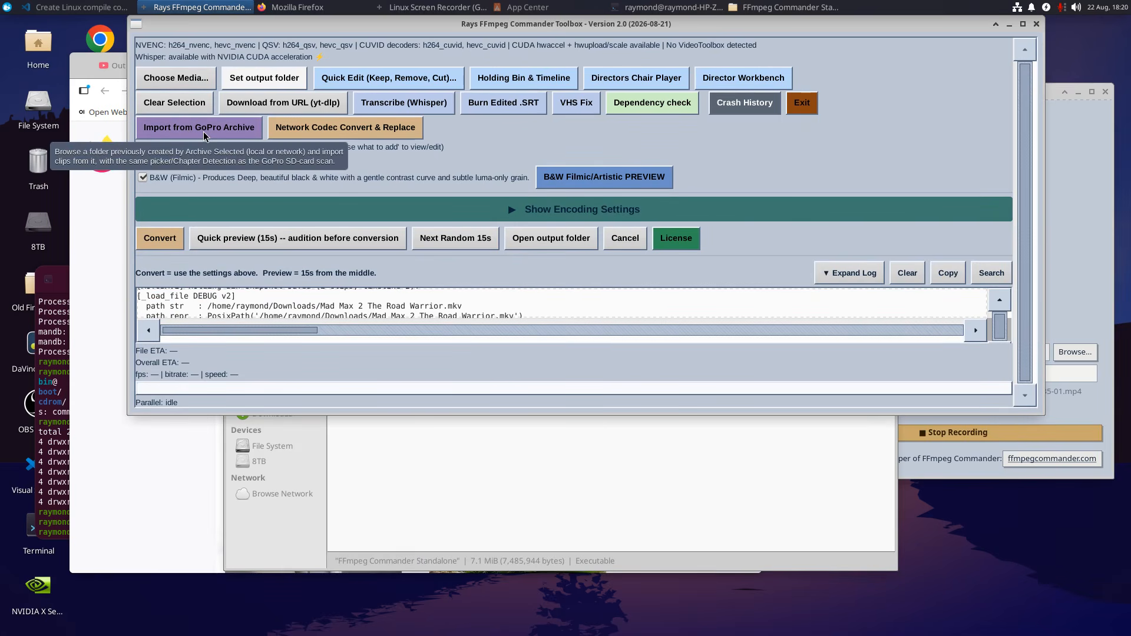
Examine the options for adding media and the Network Codec Convert & Replace settings, closing each without choosing a file.
left_click(176, 78)
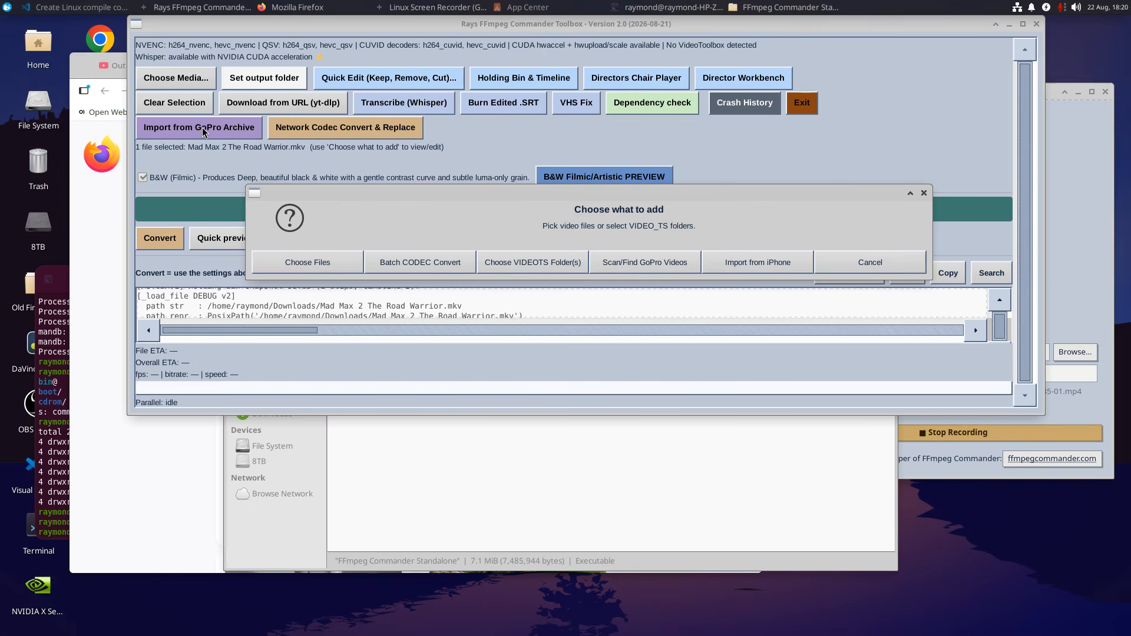
left_click(923, 195)
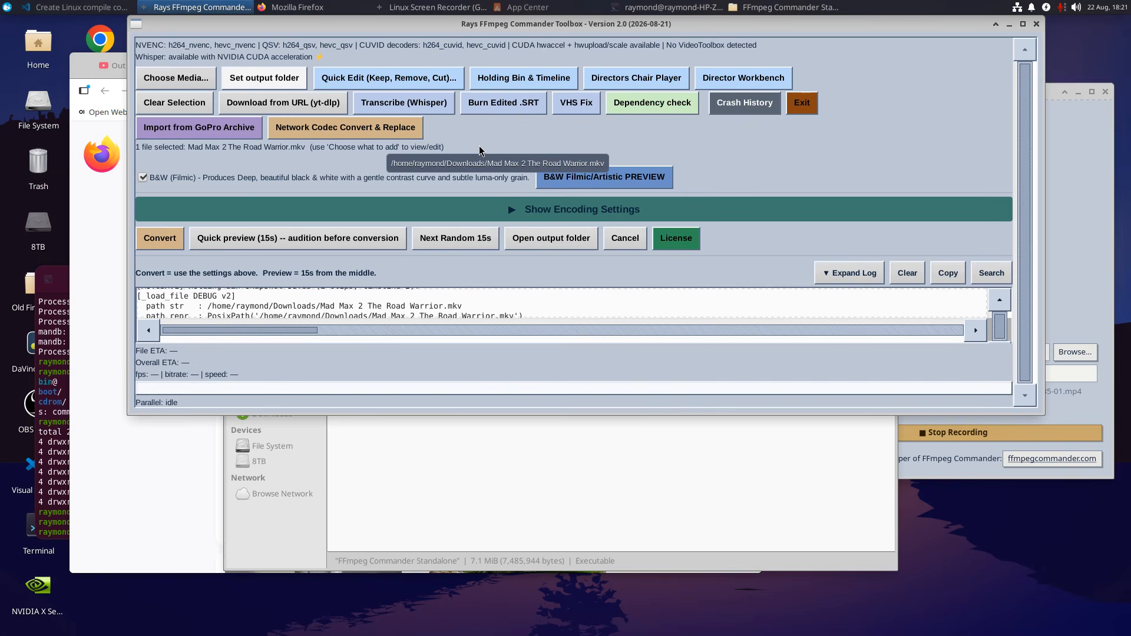
left_click(335, 131)
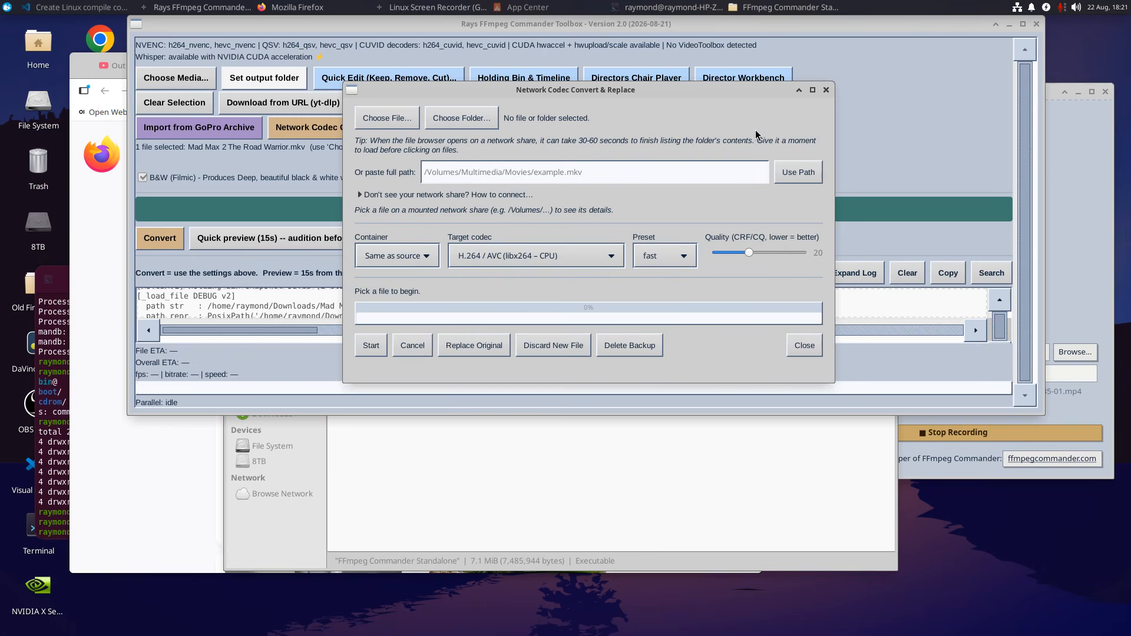
left_click(827, 90)
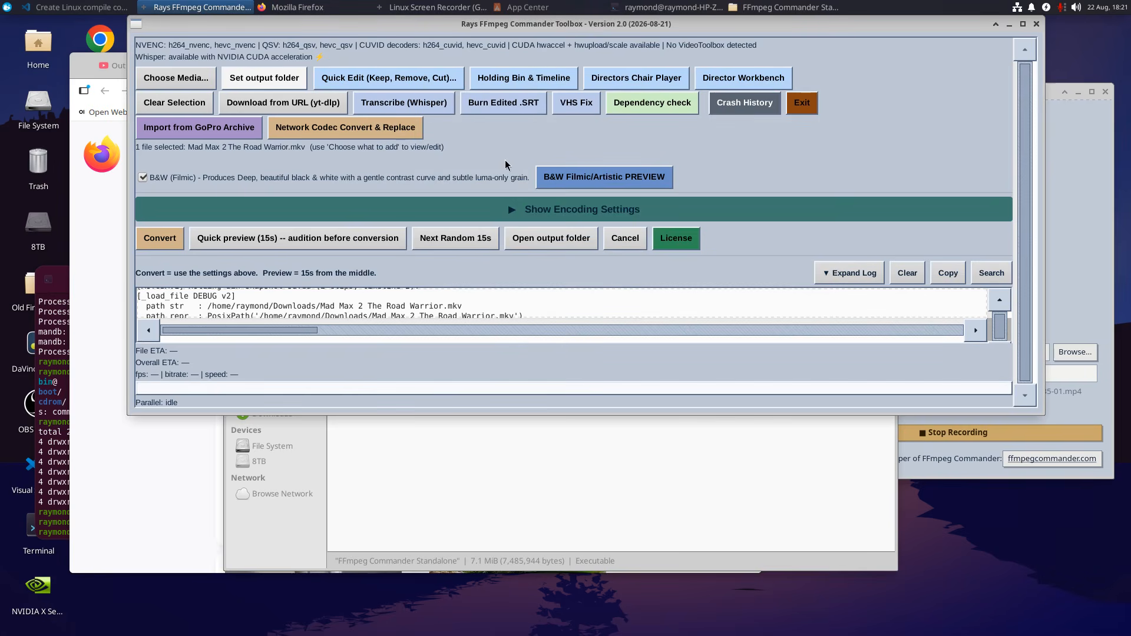
Examine the VHS Fix restoration settings and the recommendation for the selected movie, and close them without restoring.
left_click(573, 104)
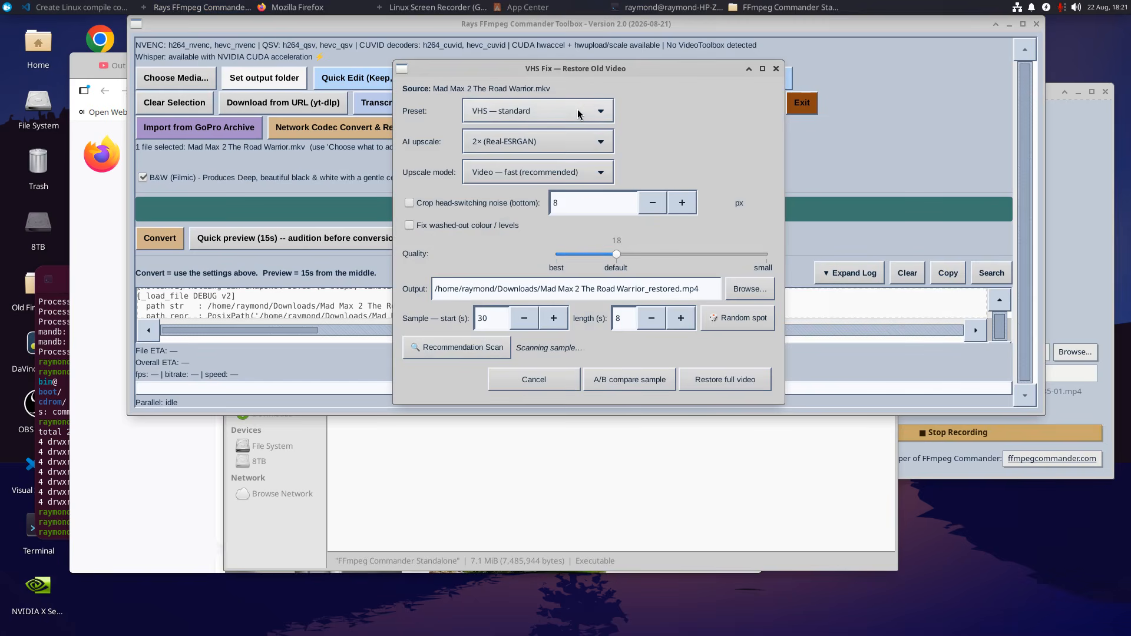
left_click_drag(631, 70, 665, 109)
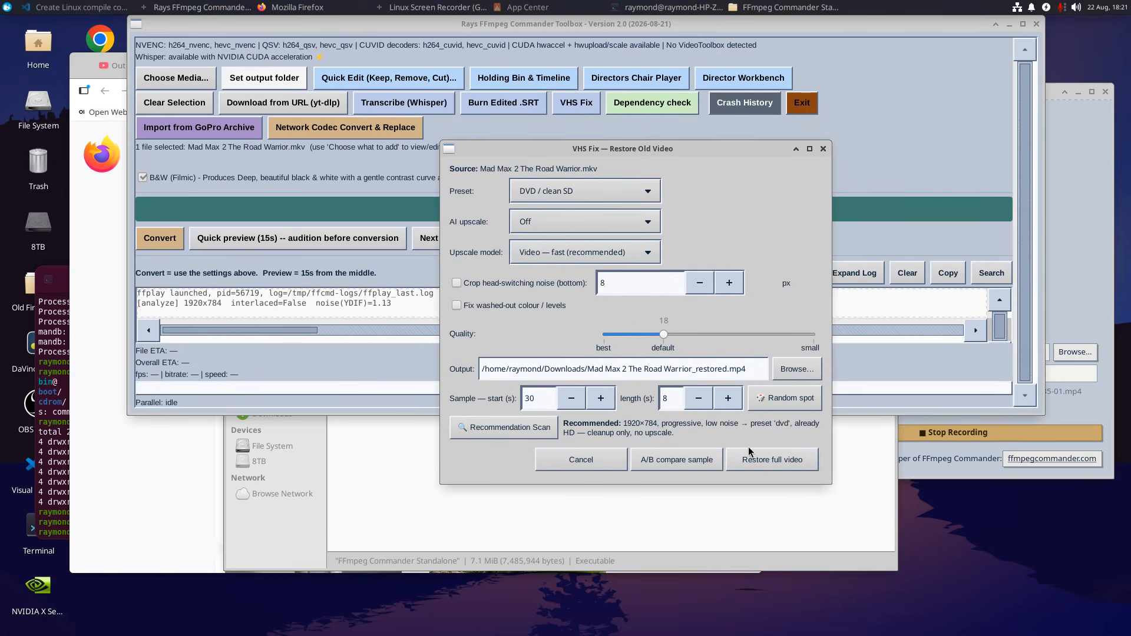
left_click(824, 149)
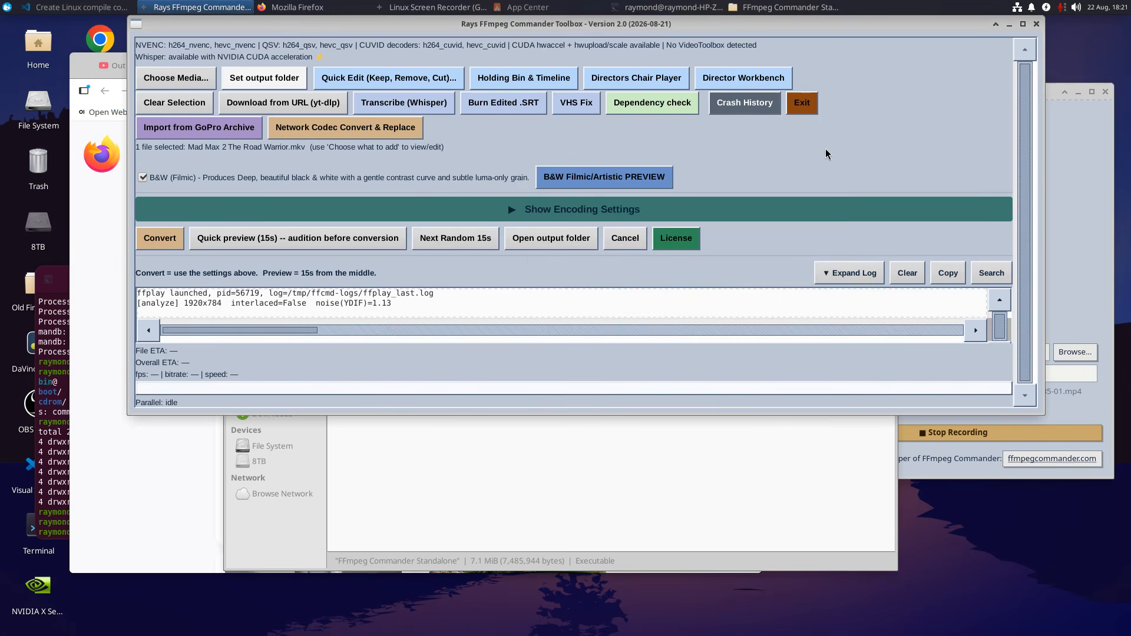
Open the Whisper transcription settings and examine the available translation languages, leaving the language choice unmodified.
left_click(424, 105)
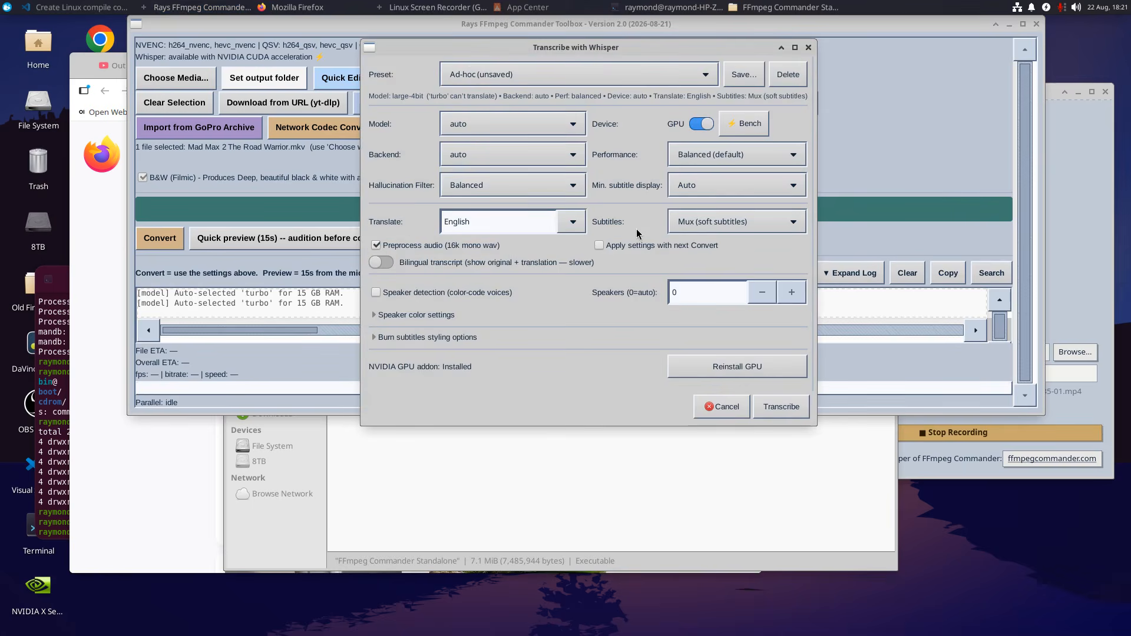
left_click_drag(673, 57, 568, 70)
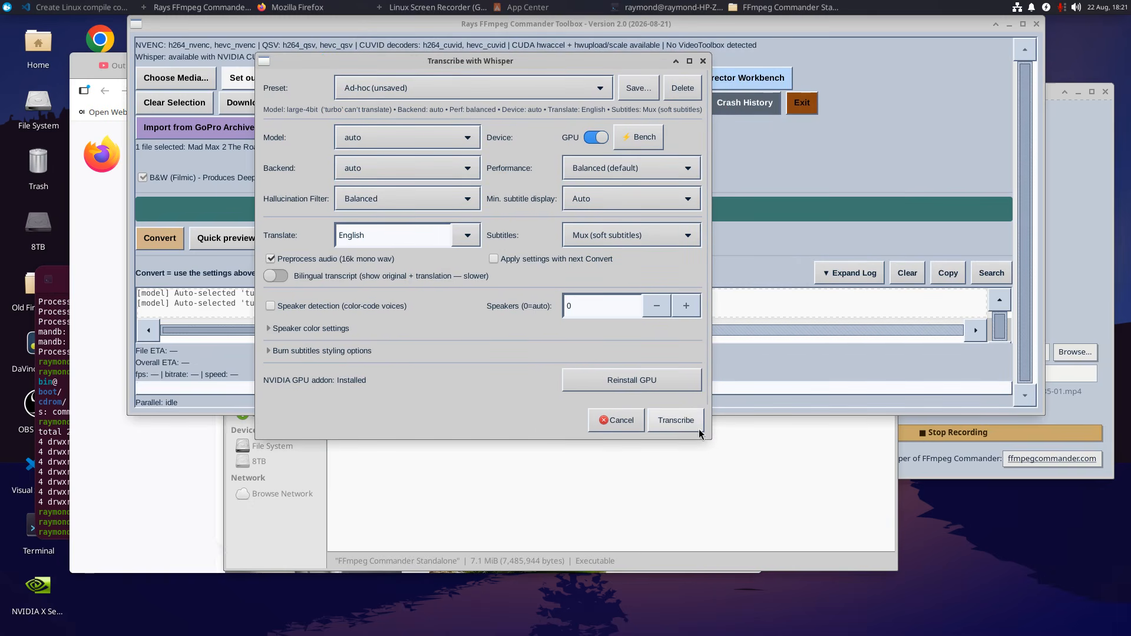
left_click(711, 443)
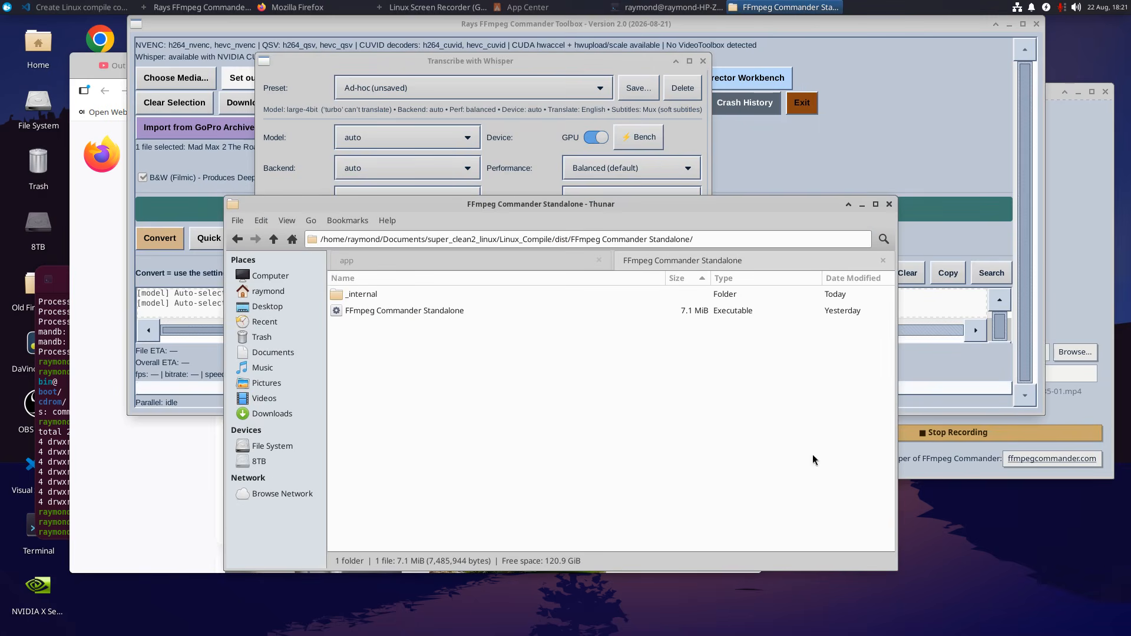
left_click(554, 60)
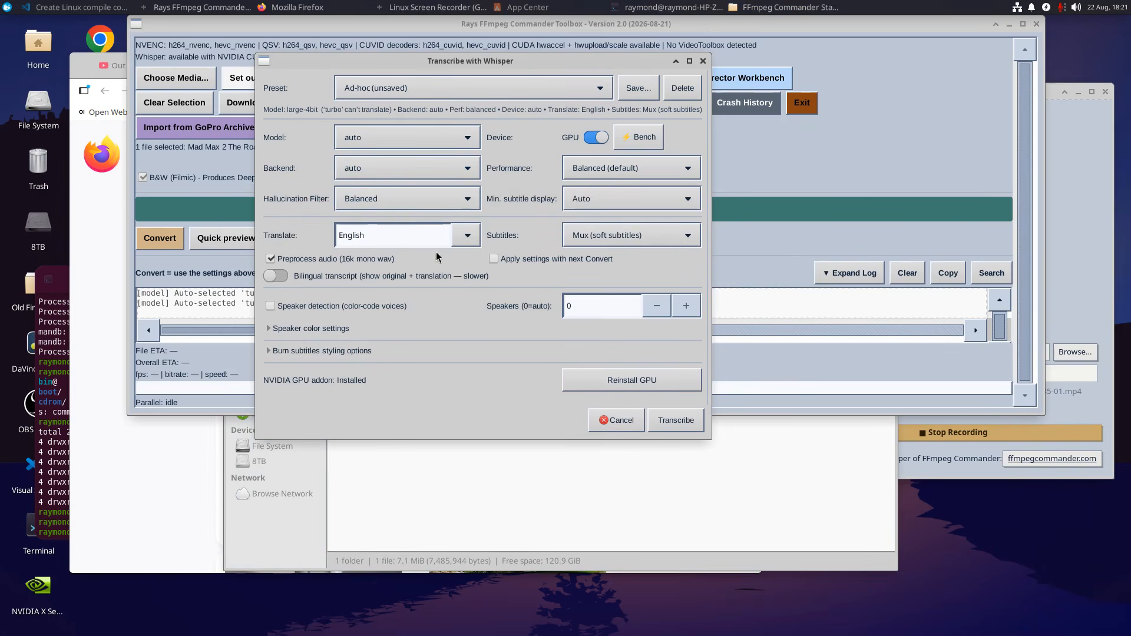
left_click(465, 236)
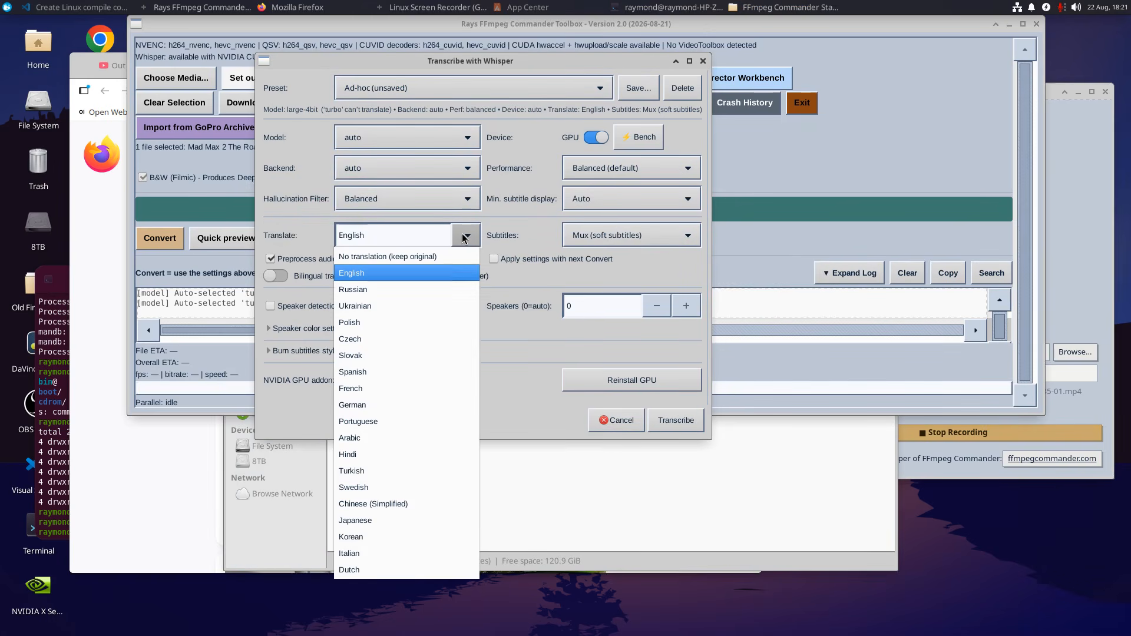
left_click(510, 235)
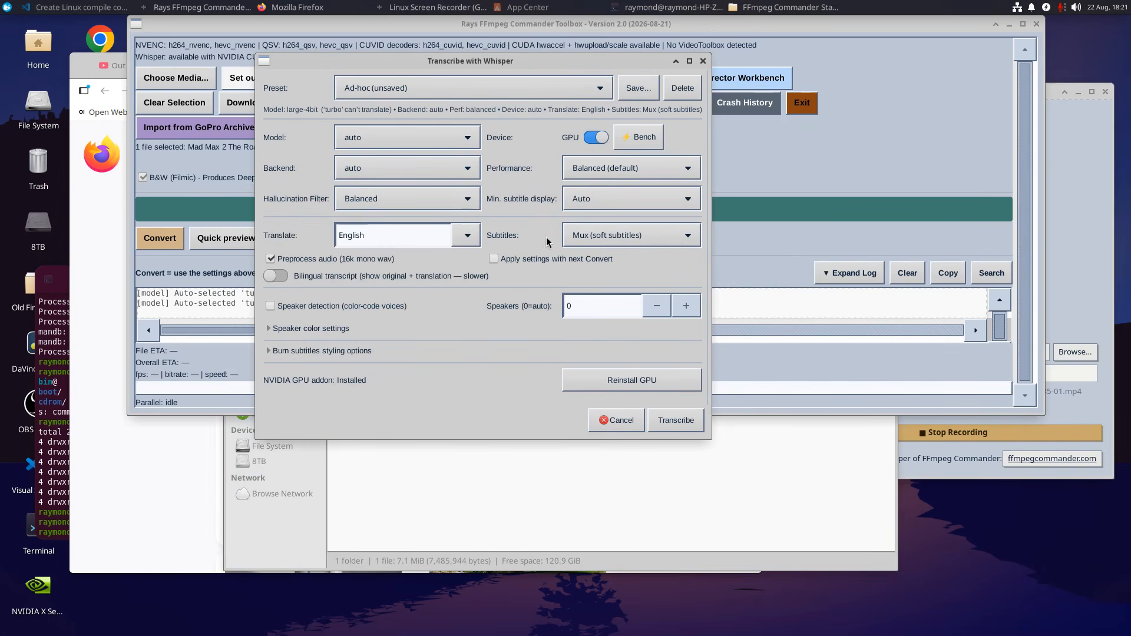
Set the Whisper subtitles to Burn (embed into video) and the translation language to Polish.
left_click(596, 236)
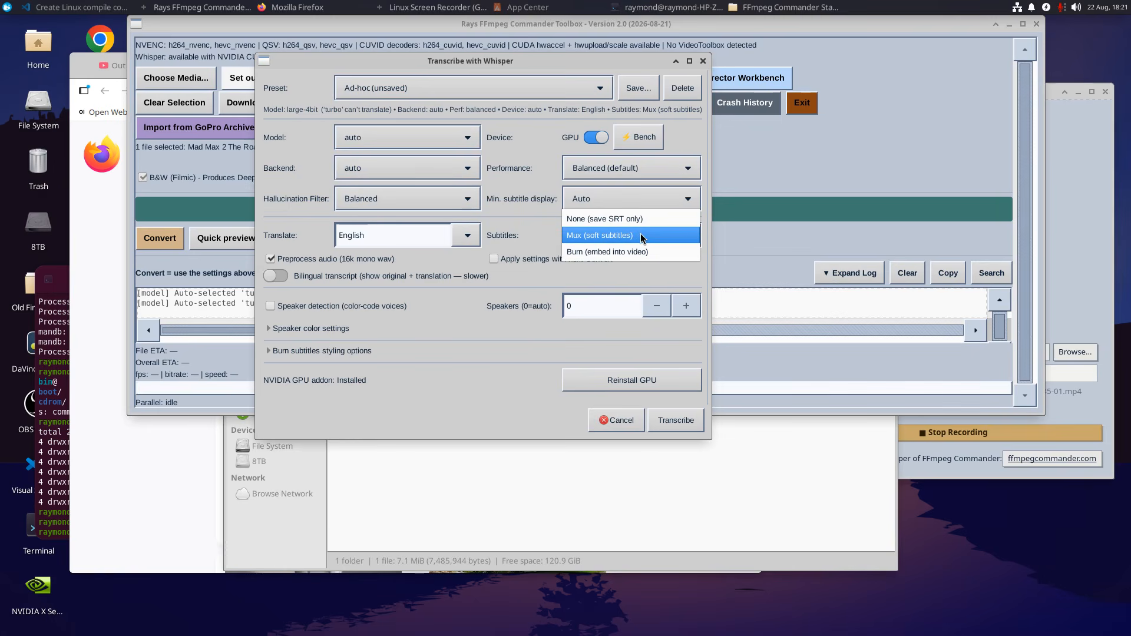
left_click(636, 251)
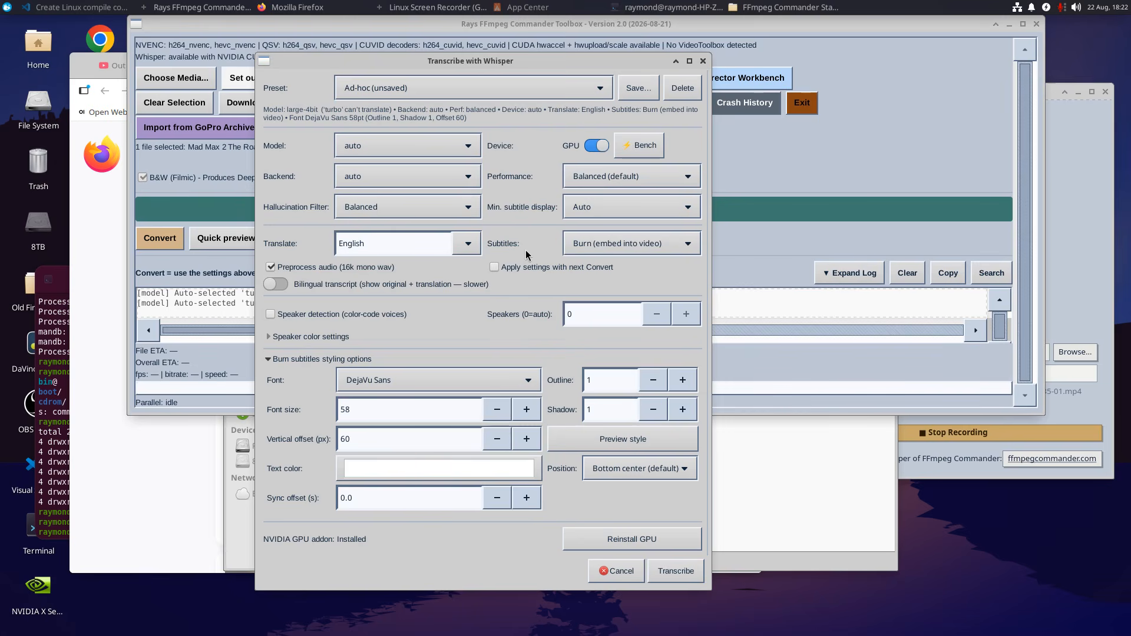
left_click(469, 249)
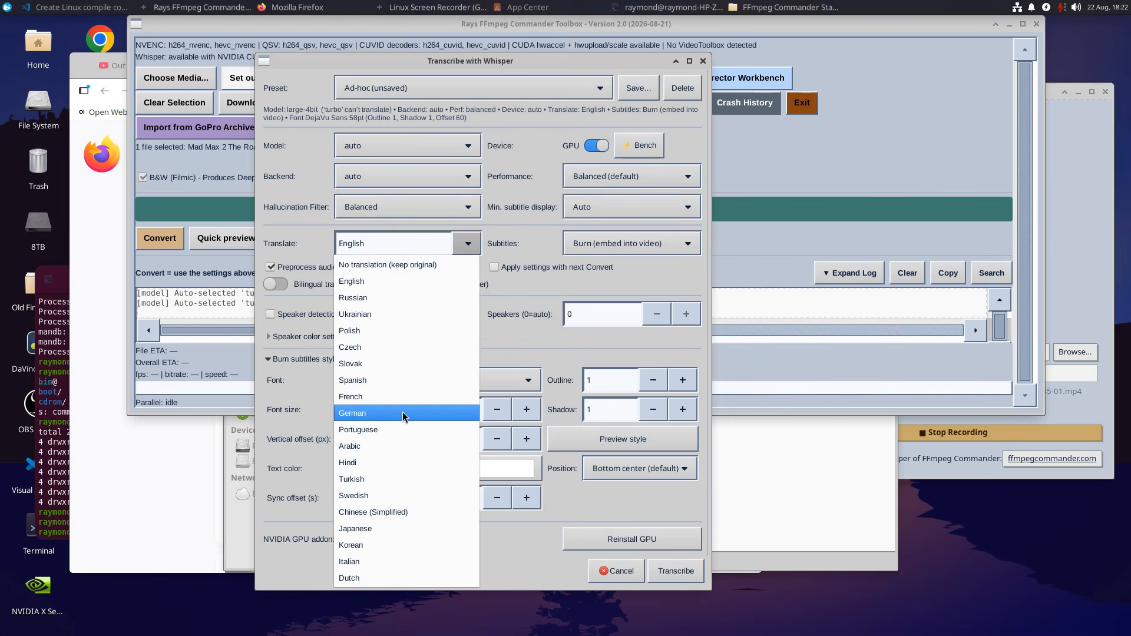
left_click(401, 331)
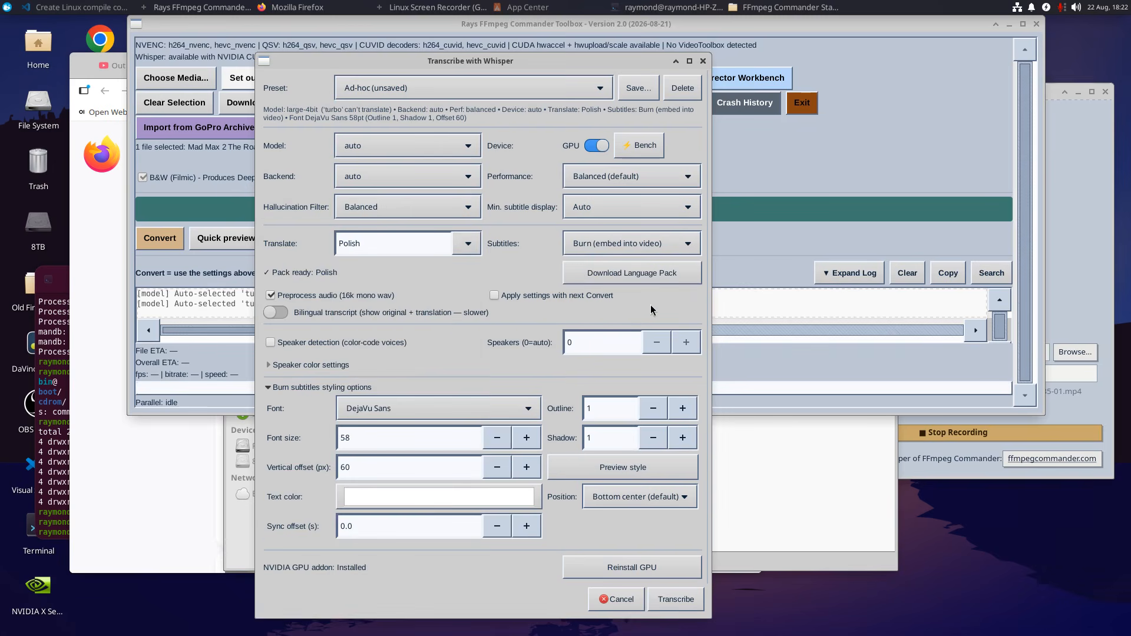
Download the Polish language pack, and close the Whisper settings without transcribing.
left_click(634, 271)
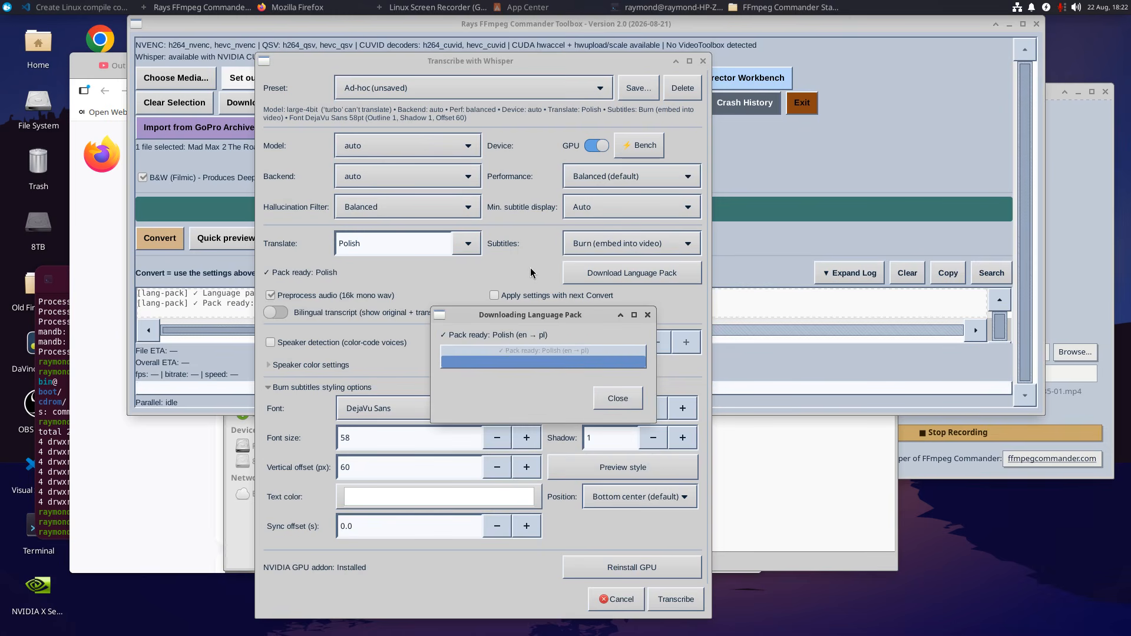
left_click(616, 401)
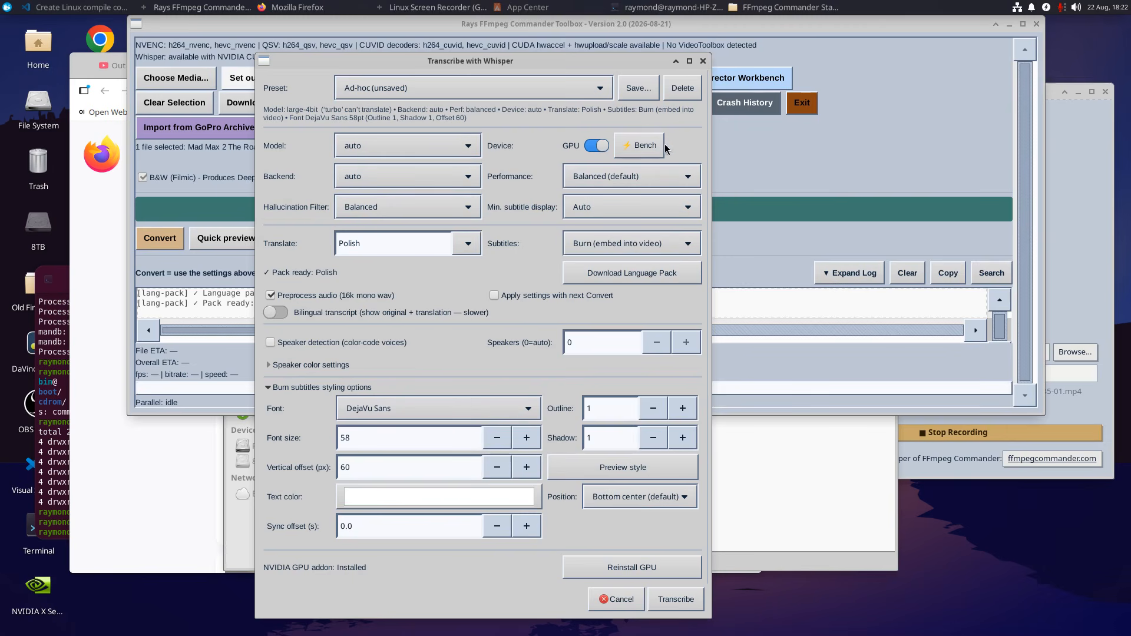
left_click(703, 61)
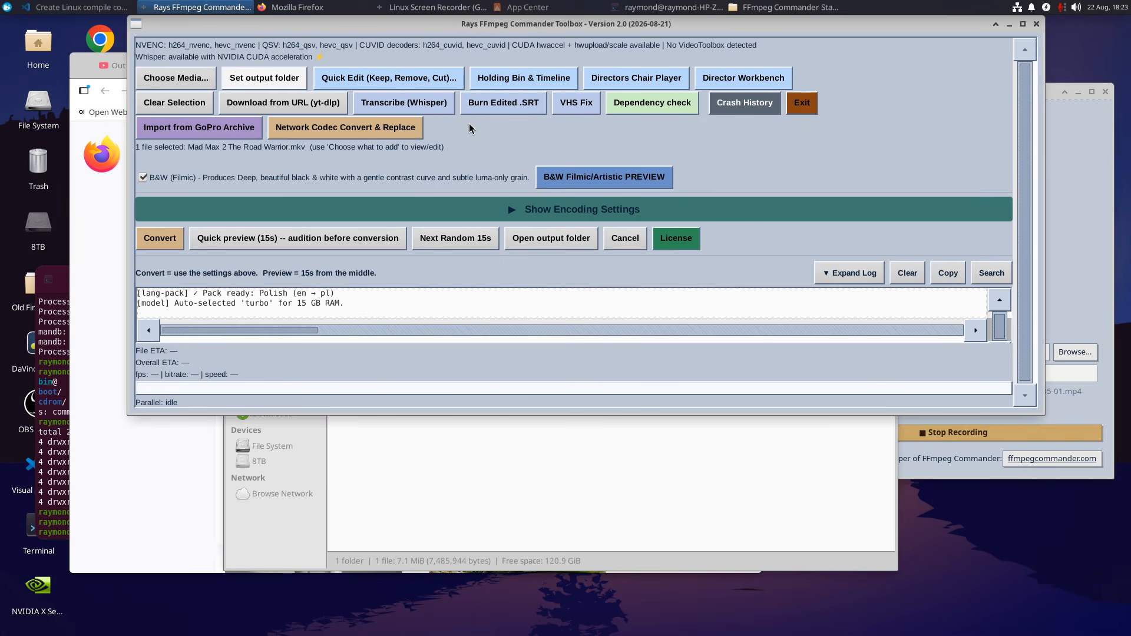
Disable the B&W (Filmic) conversion option for the selected movie.
left_click_drag(695, 30, 694, 66)
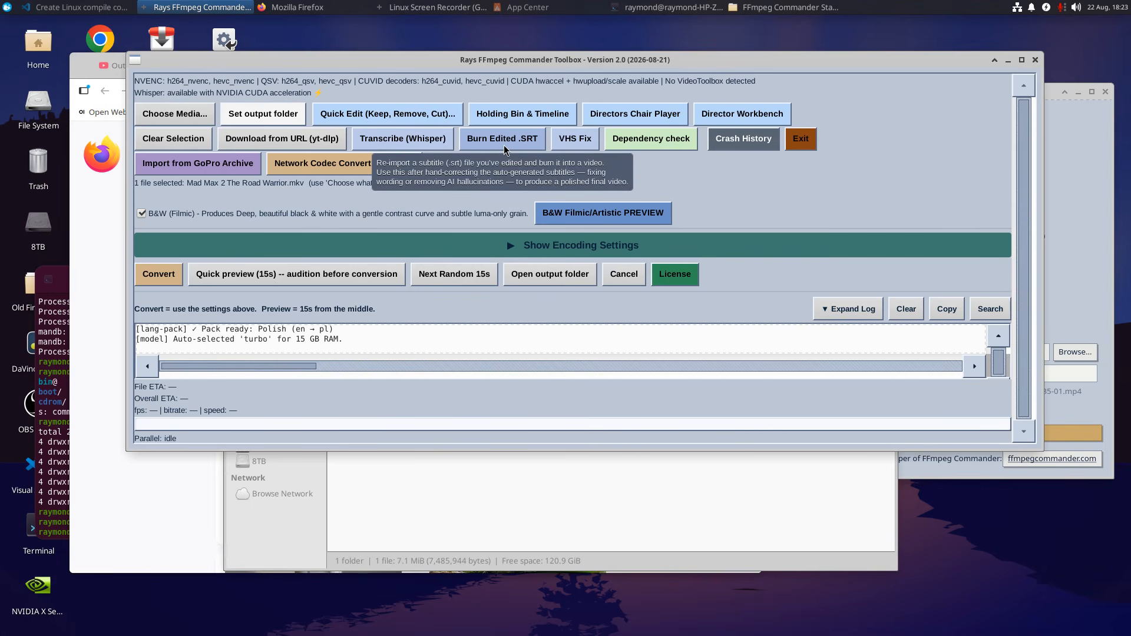
left_click(142, 213)
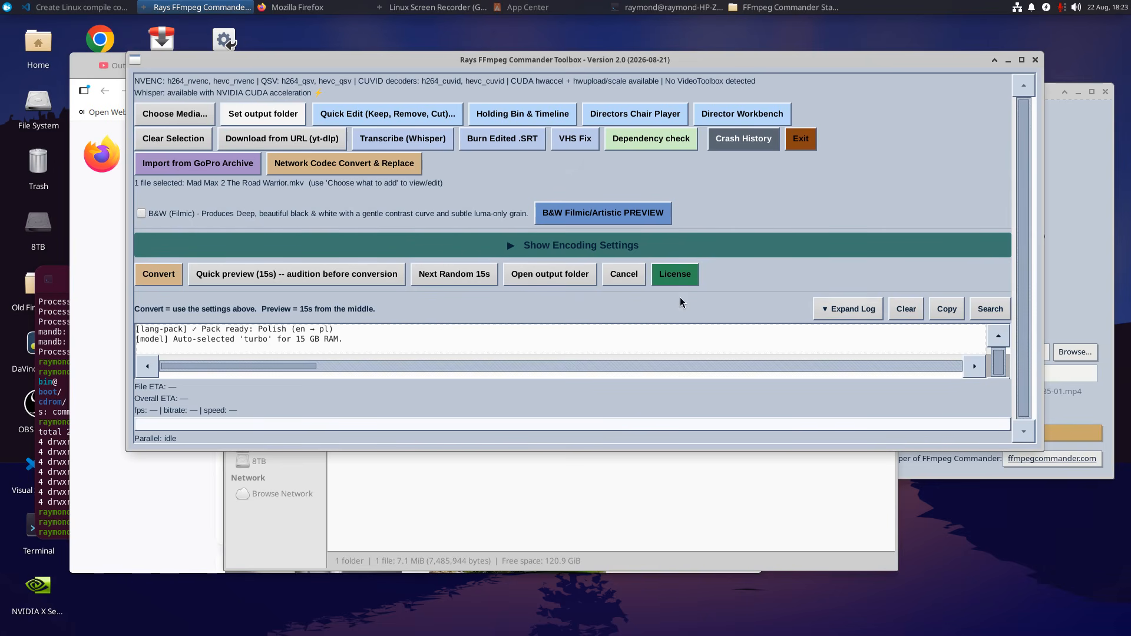
Examine the Crash History entries and the expanded activity log, closing the history and collapsing the log.
left_click(746, 140)
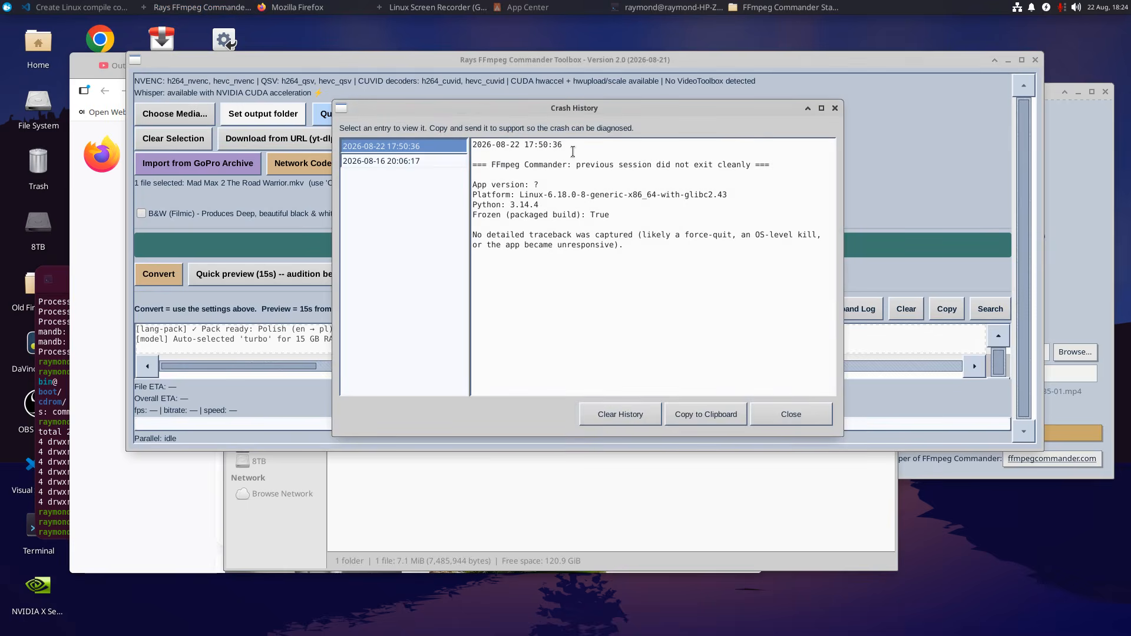
left_click(836, 109)
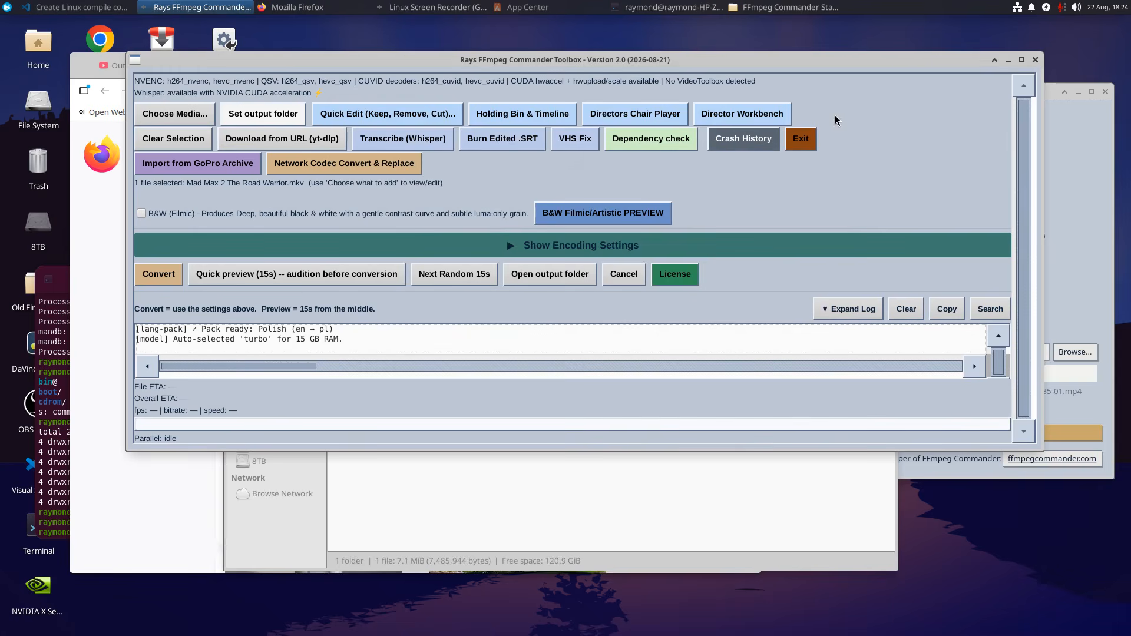
left_click(832, 309)
left_click(315, 391)
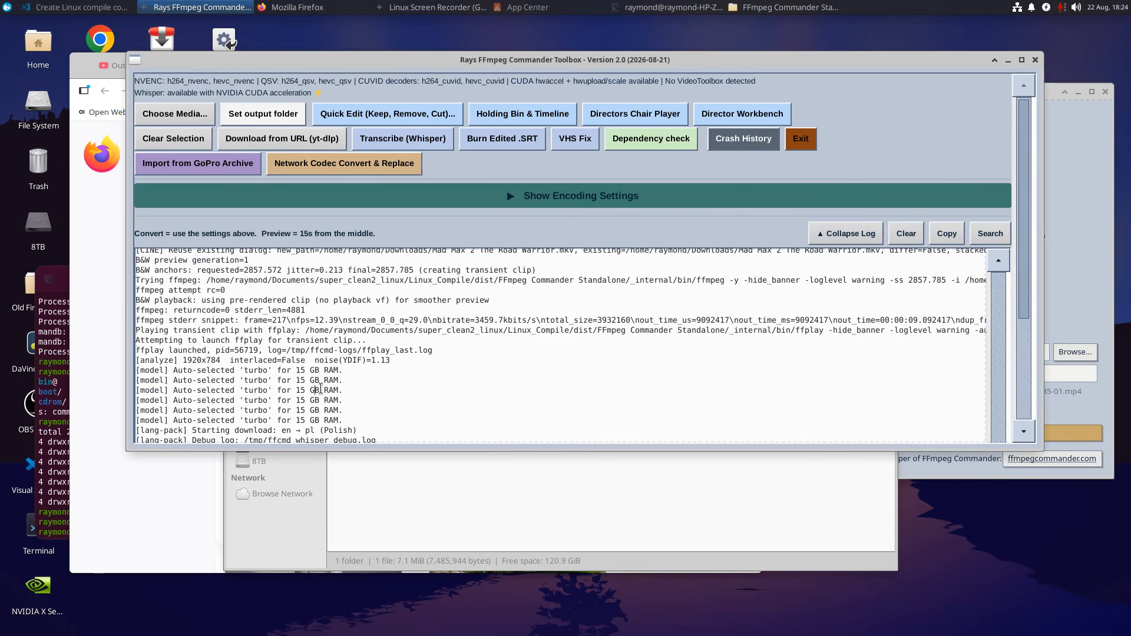
left_click(856, 233)
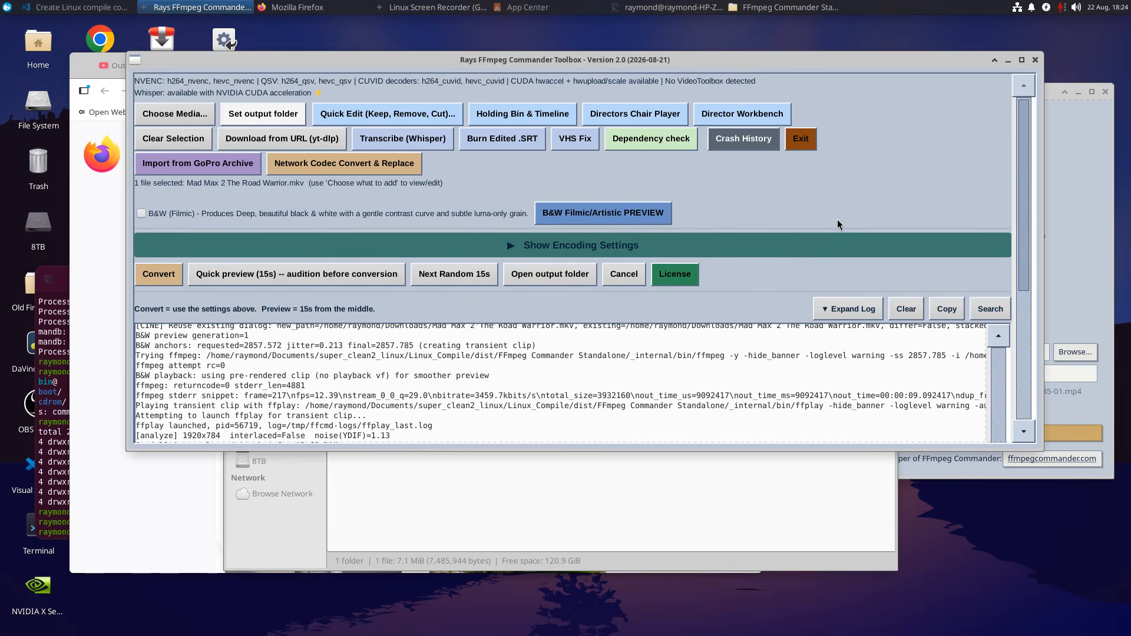
Exit the FFmpeg Commander Toolbox, and stop the running recording in Linux Screen Recorder.
left_click(801, 139)
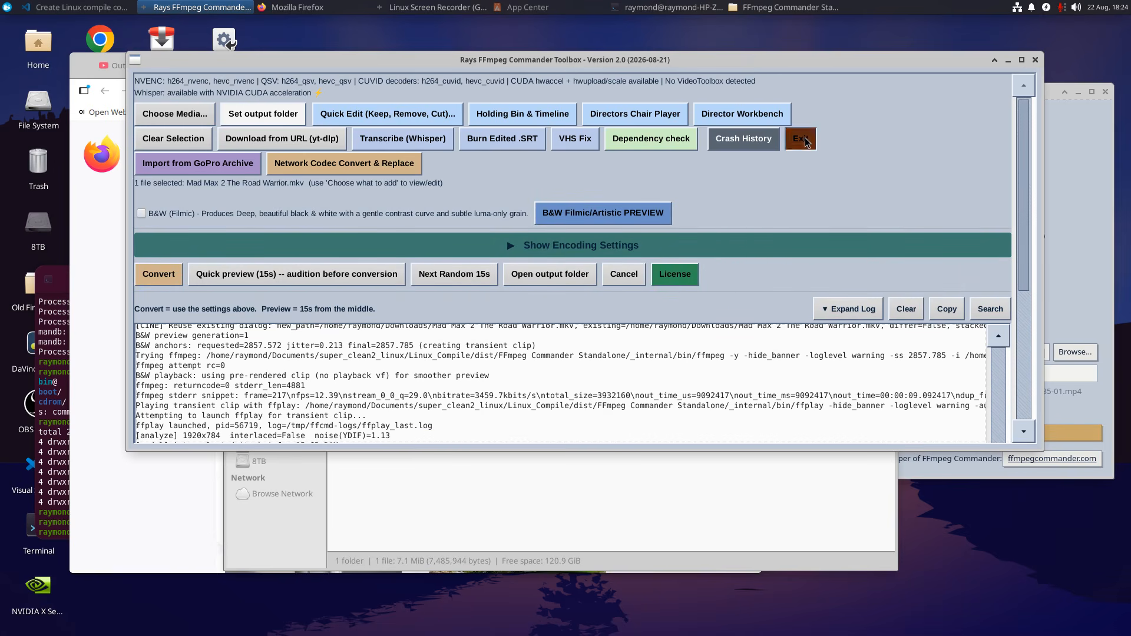
left_click(951, 83)
left_click_drag(951, 84, 932, 68)
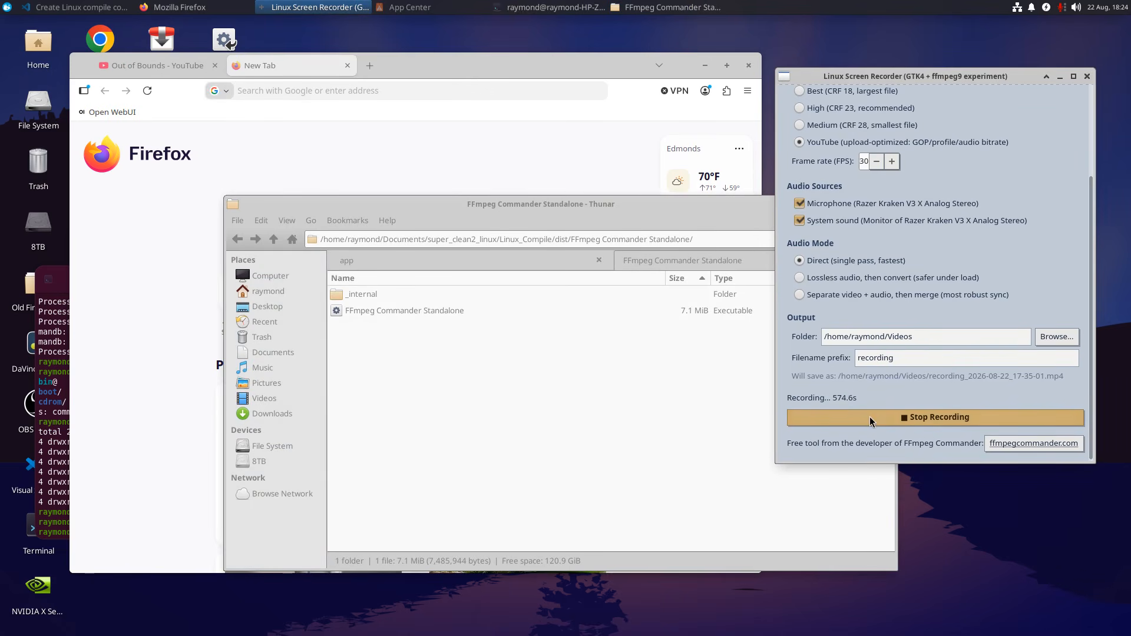
left_click(495, 311)
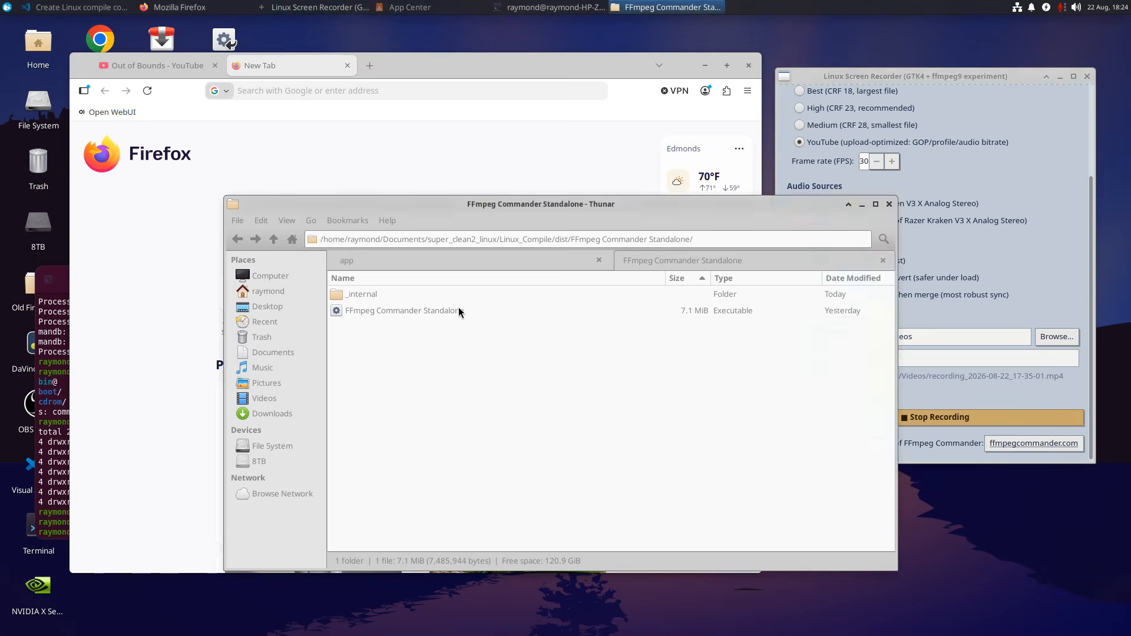
left_click(982, 420)
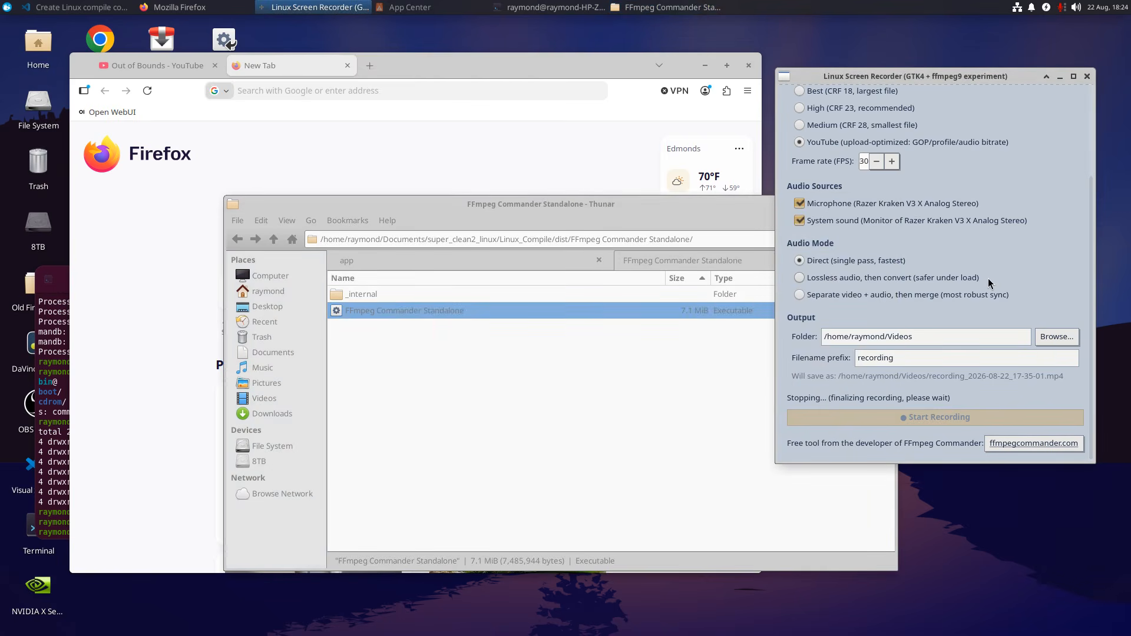